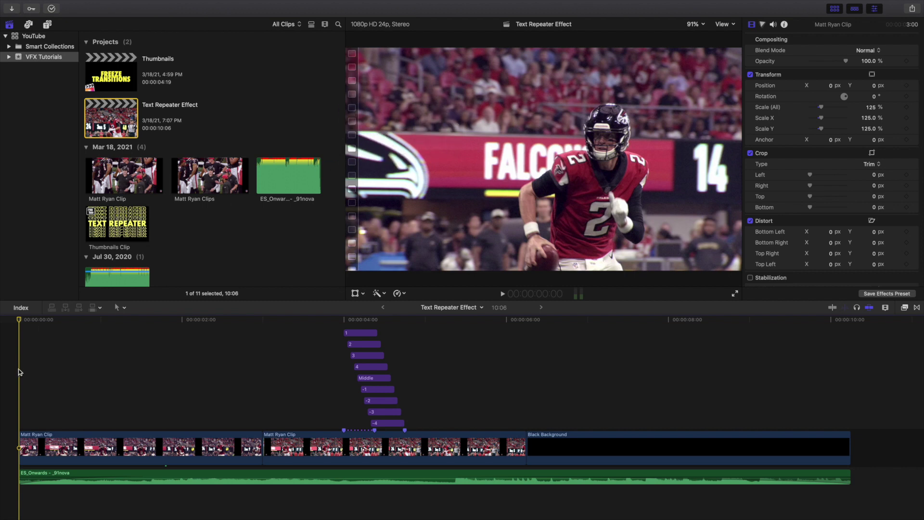
# - Play back the Text Repeater Effect sequence around the repeating MATT RYAN titles to examine the finished effect
pyautogui.press('space')
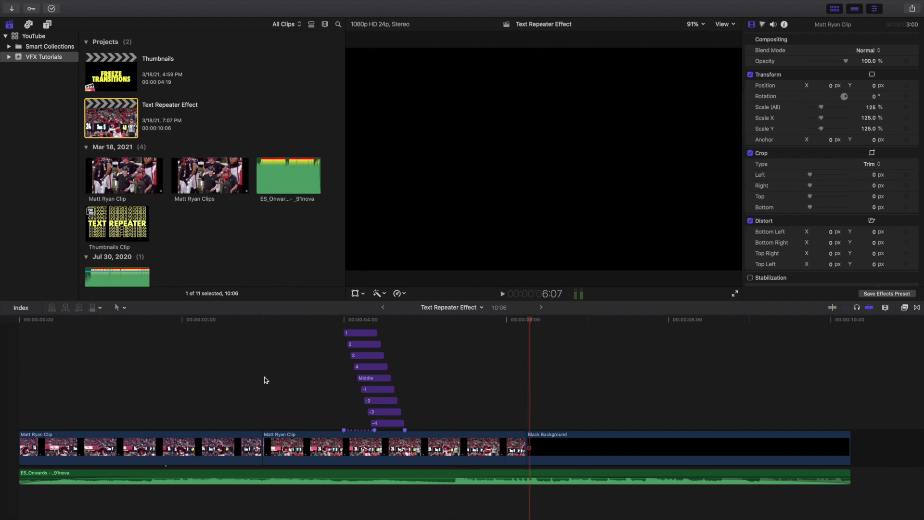
pyautogui.click(265, 377)
pyautogui.press('space')
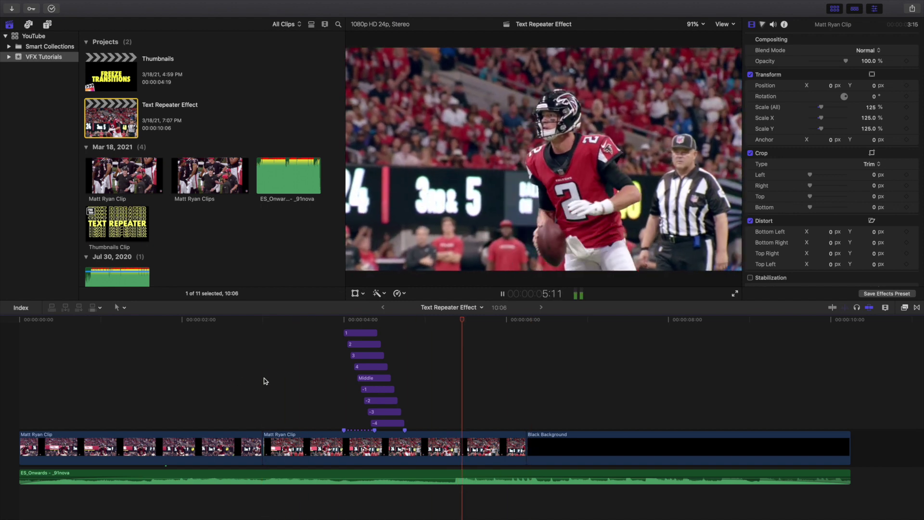
pyautogui.press('space')
pyautogui.click(264, 377)
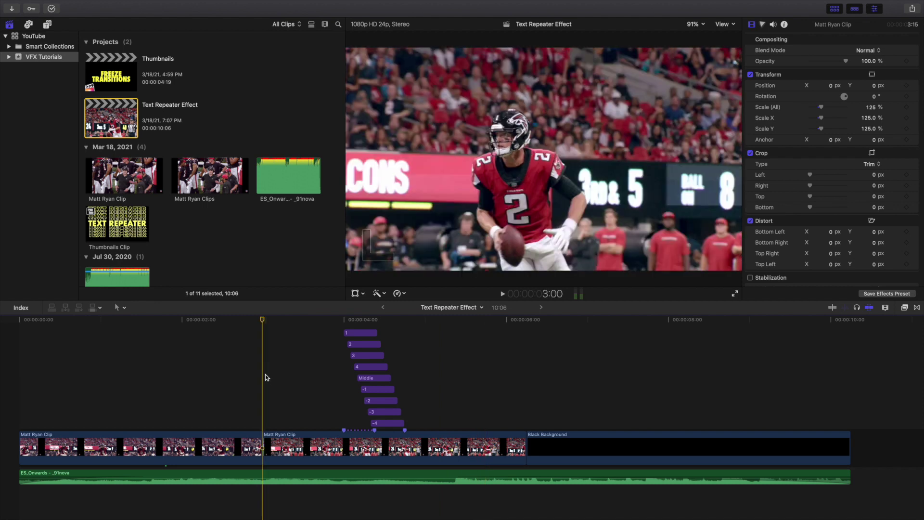
pyautogui.press('space')
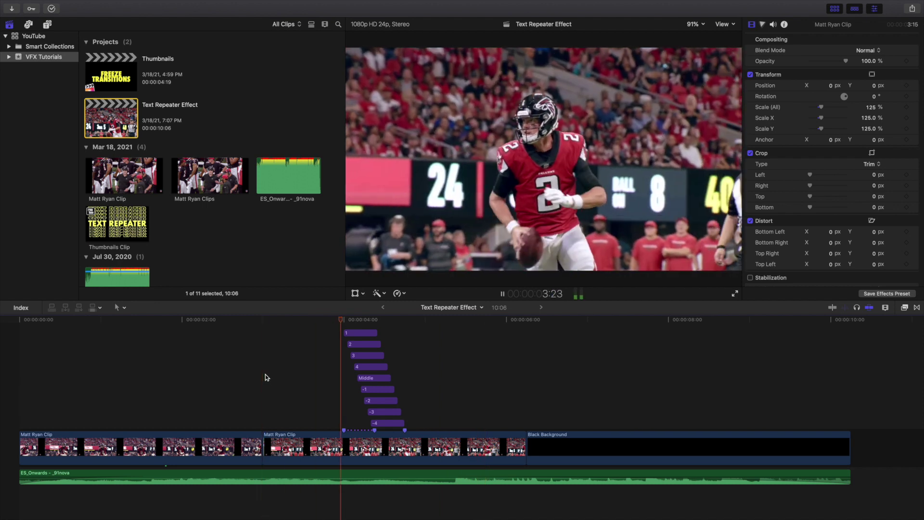
pyautogui.press('space')
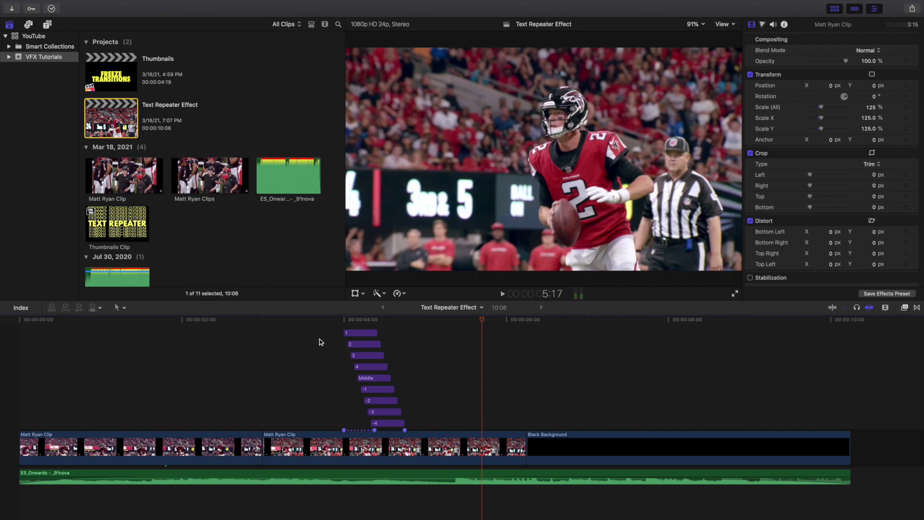
pyautogui.click(319, 342)
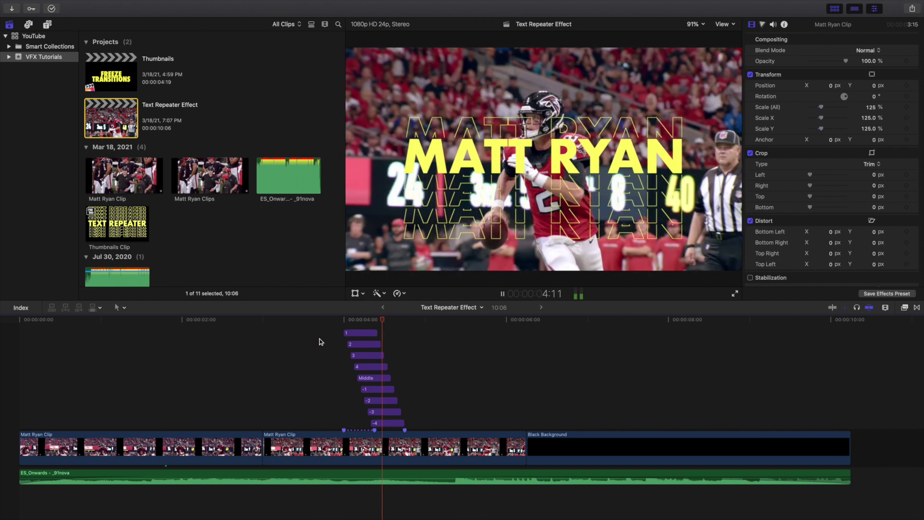
pyautogui.press('space')
# - Copy the Black Background clip from the end of the sequence and insert it at the start of the timeline
pyautogui.click(530, 409)
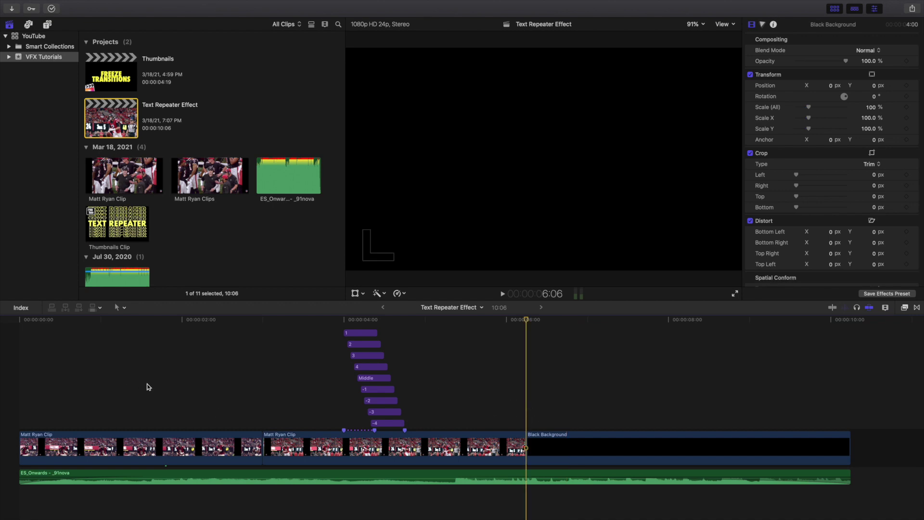
pyautogui.click(588, 448)
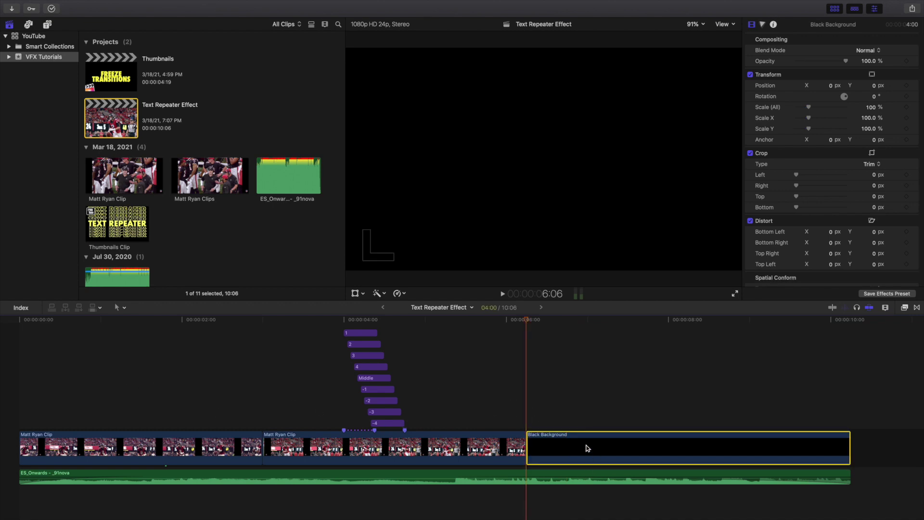
pyautogui.click(2, 401)
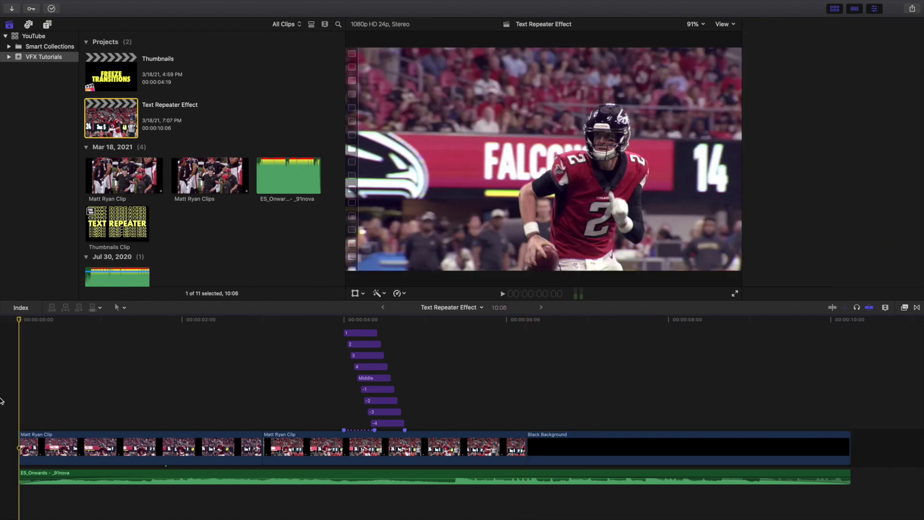
pyautogui.press('super+v')
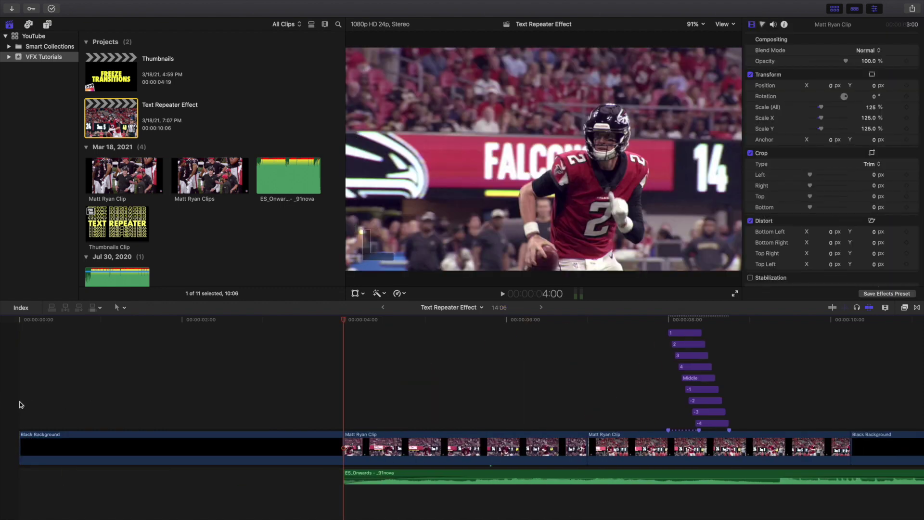
# - Add markers to the opening Black Background clip at 1:00 and 18 frames further on at 1:18
pyautogui.click(103, 399)
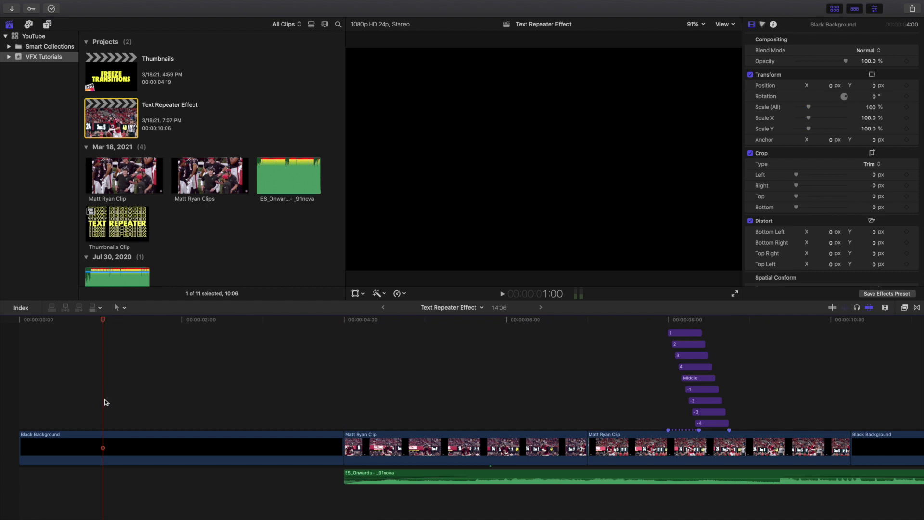
pyautogui.press('Left')
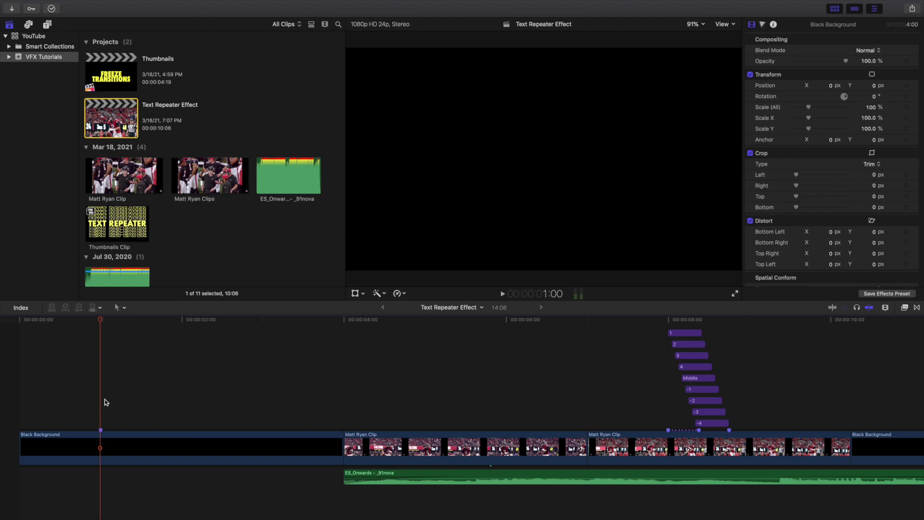
pyautogui.press('Right')
pyautogui.press('Right')
pyautogui.press('Right')
pyautogui.press('Right')
pyautogui.press('Right')
pyautogui.press('Right')
pyautogui.press('Right')
pyautogui.press('Right')
pyautogui.press('Right')
pyautogui.press('Right')
pyautogui.press('Right')
pyautogui.press('Right')
pyautogui.press('Right')
pyautogui.press('Right')
pyautogui.press('Right')
pyautogui.press('Right')
pyautogui.press('Right')
pyautogui.press('Right')
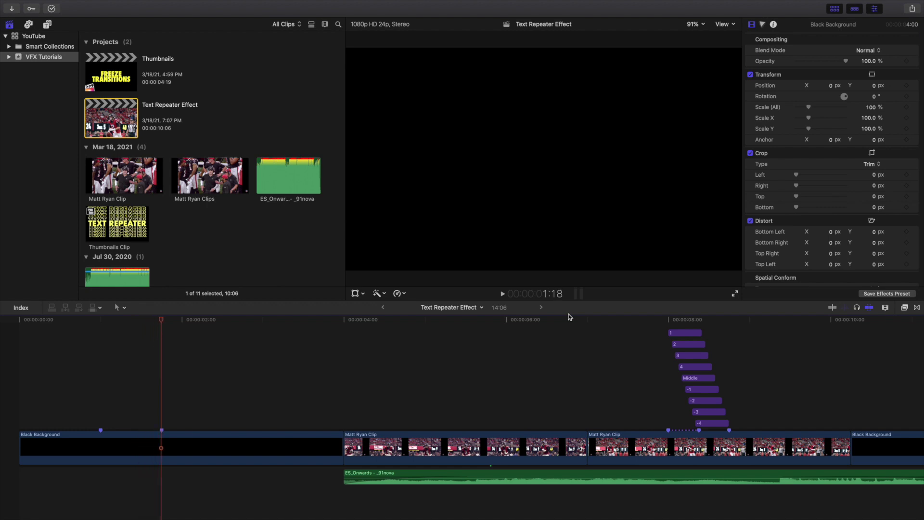
pyautogui.hotkey('alt', ';')
pyautogui.hotkey('alt', "'")
# - Place a Basic Title from the installed titles above the opening Black Background, starting at the 1:00 marker
pyautogui.click(47, 24)
pyautogui.scroll(1, 37, 75)
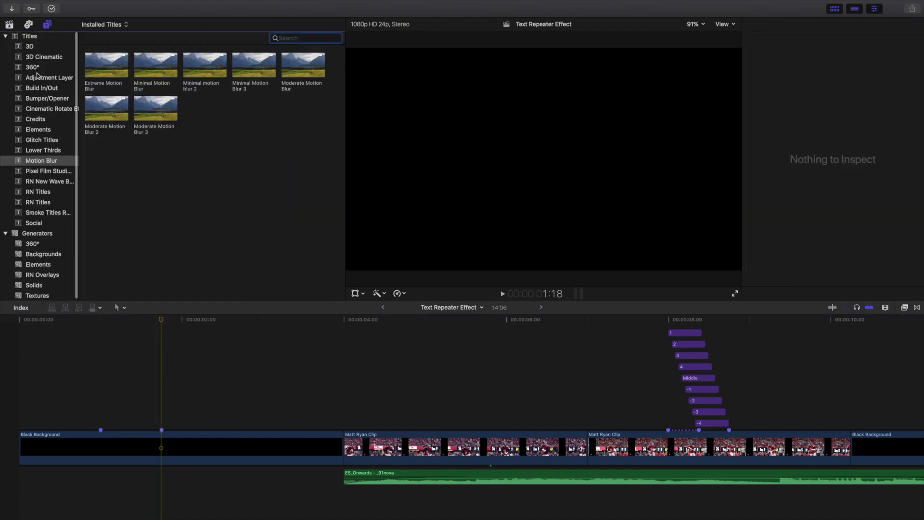
pyautogui.click(39, 37)
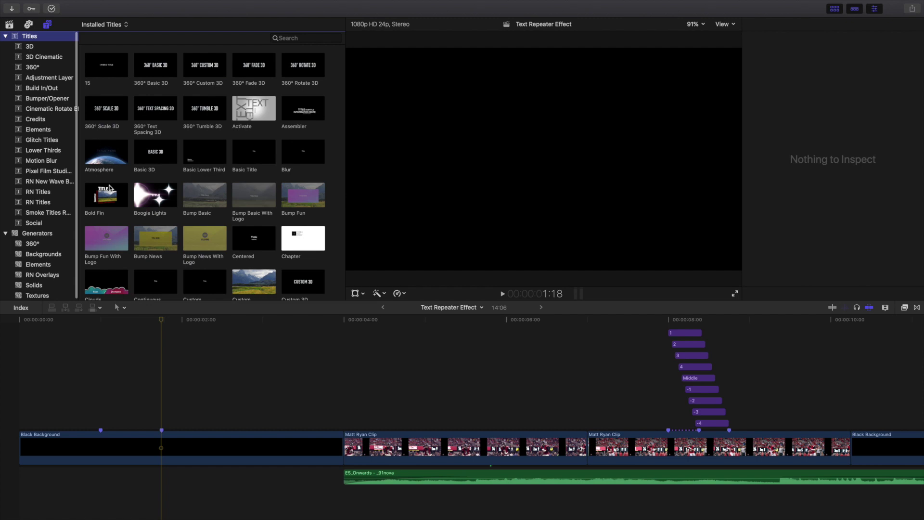
pyautogui.scroll(-2, 165, 220)
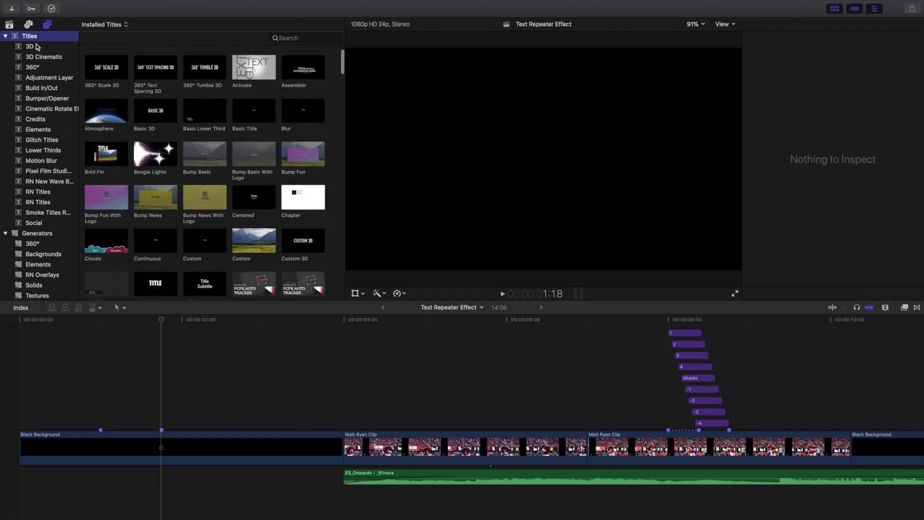
pyautogui.scroll(1, 147, 87)
pyautogui.click(248, 144)
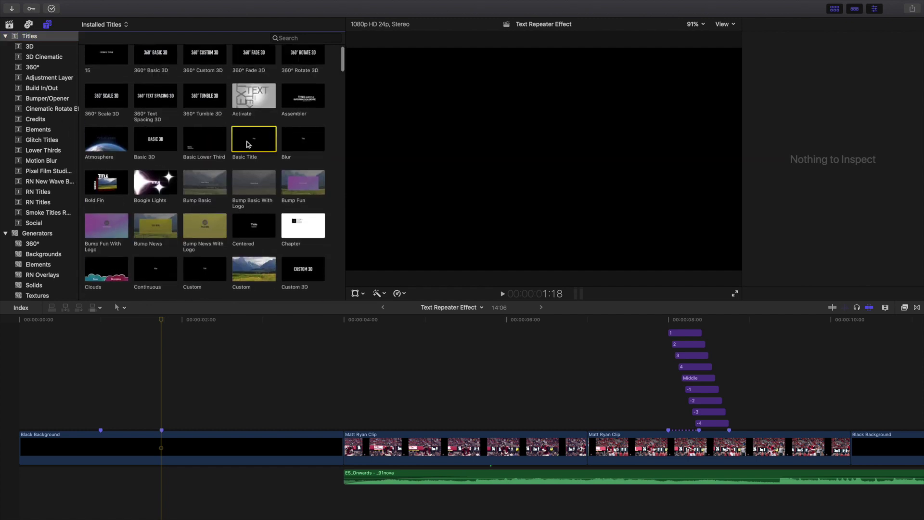
pyautogui.moveTo(245, 157); pyautogui.dragTo(103, 402)
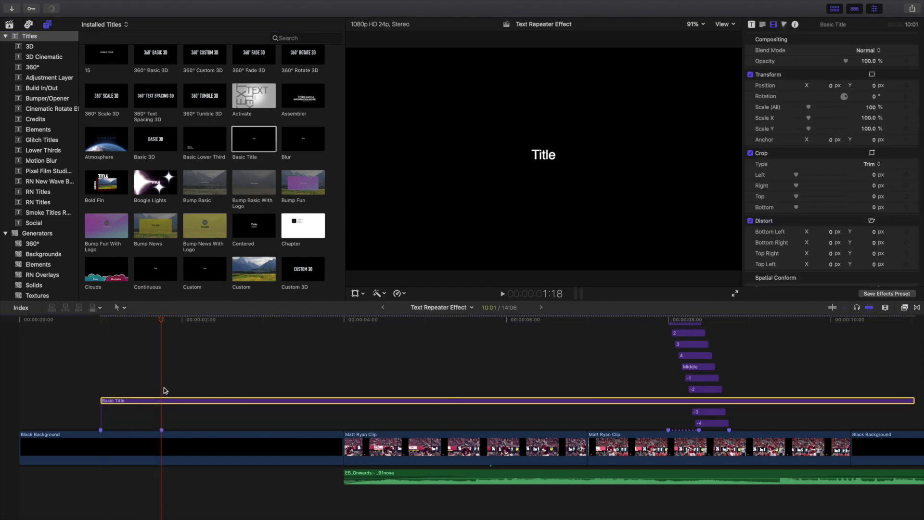
# - Cut the Basic Title at the 1:18 marker and delete the part after the cut
pyautogui.press('super+b')
pyautogui.click(178, 401)
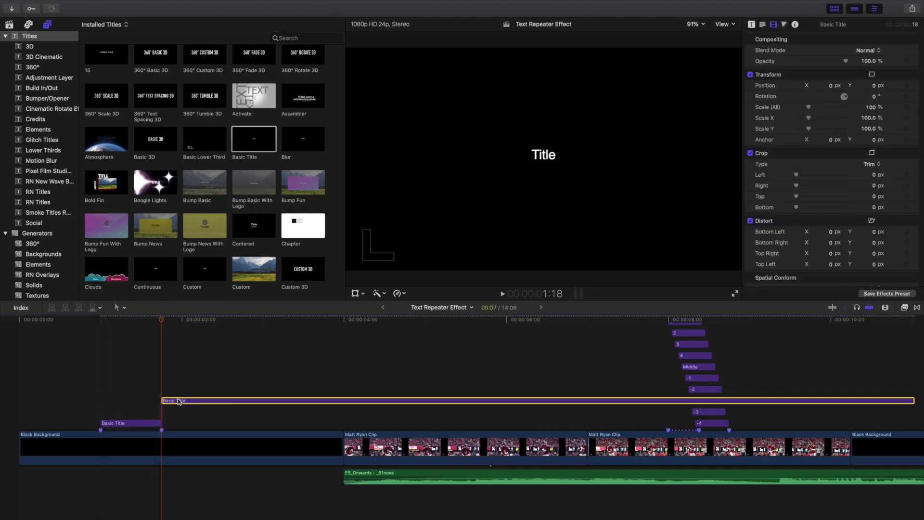
pyautogui.press('Delete')
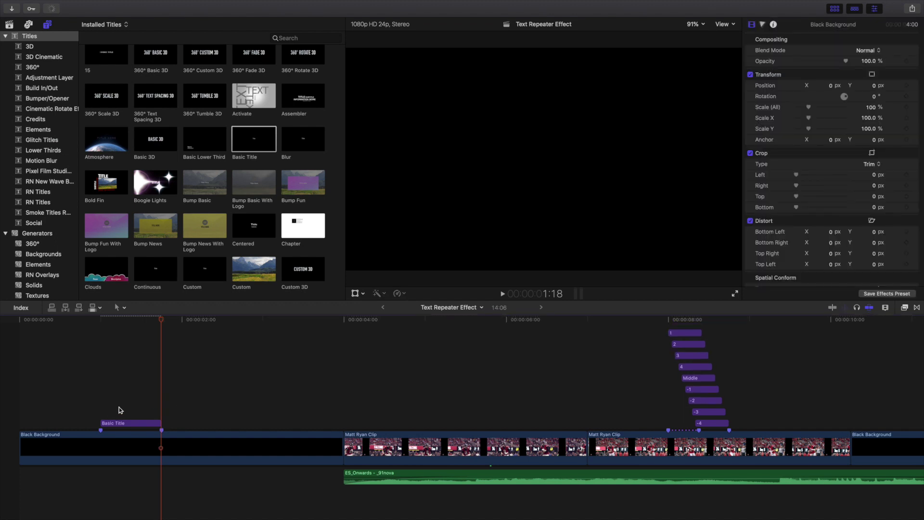
# - Switch the browser back to the library media and select the Text Repeater Effect project
pyautogui.click(120, 423)
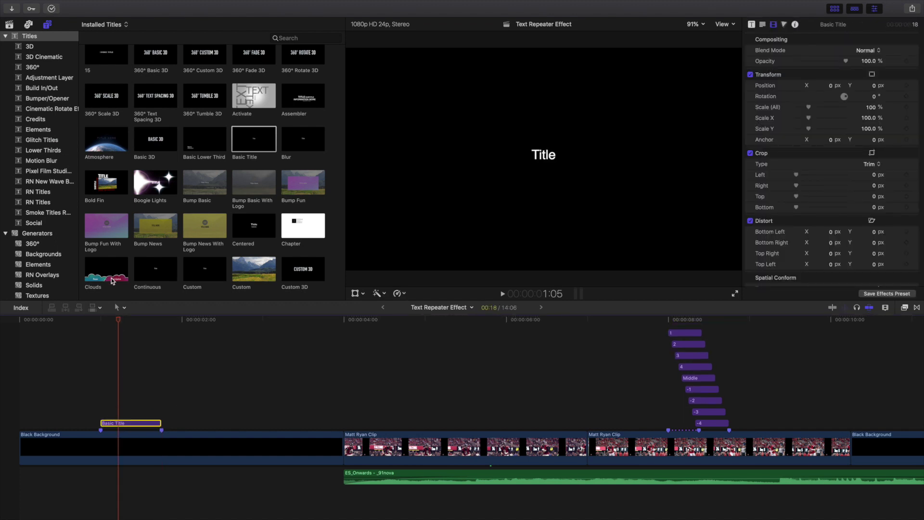
pyautogui.click(9, 24)
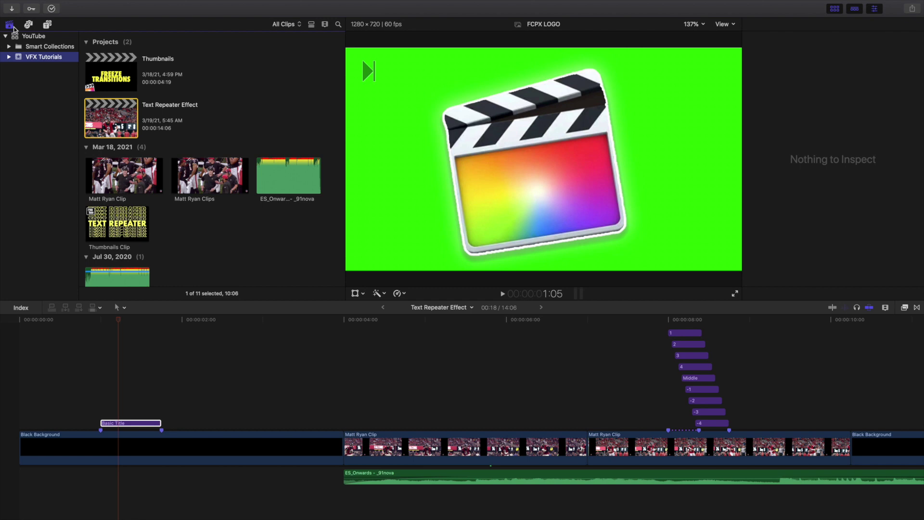
pyautogui.click(103, 114)
pyautogui.click(90, 314)
pyautogui.press('super+equal')
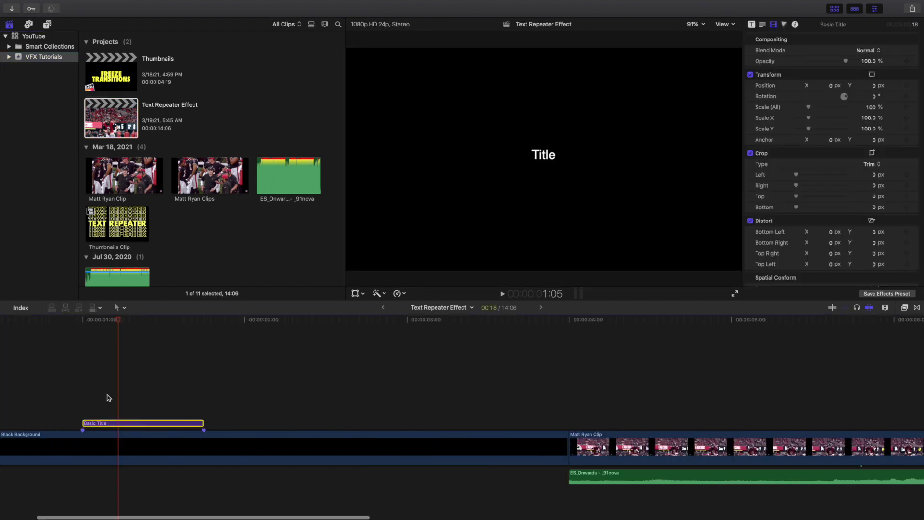
pyautogui.hscroll(5, 543, 494)
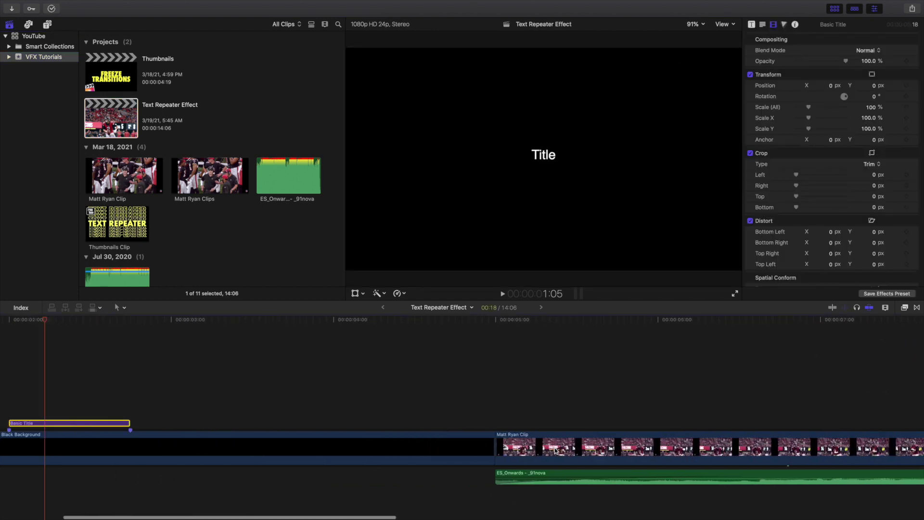
pyautogui.hscroll(-10, 555, 448)
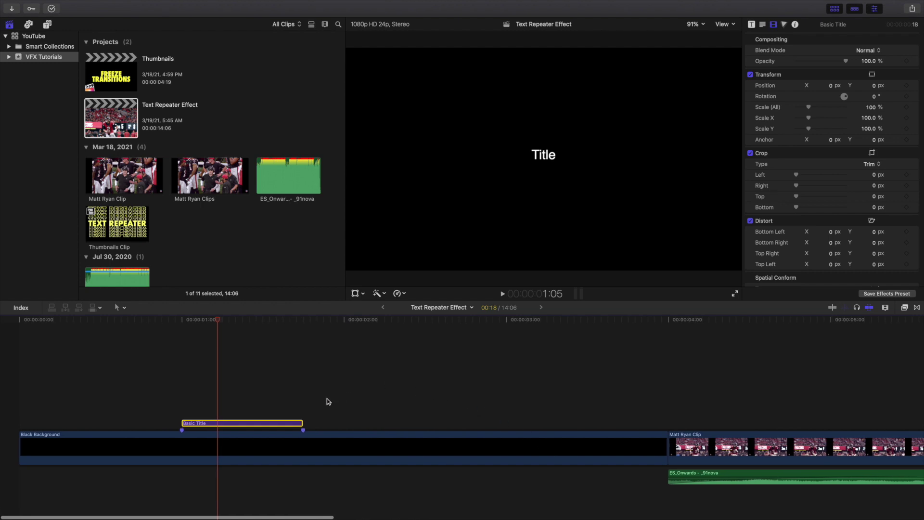
# - Rename the Basic Title clip in the timeline to Middle
pyautogui.click(190, 395)
pyautogui.click(198, 424)
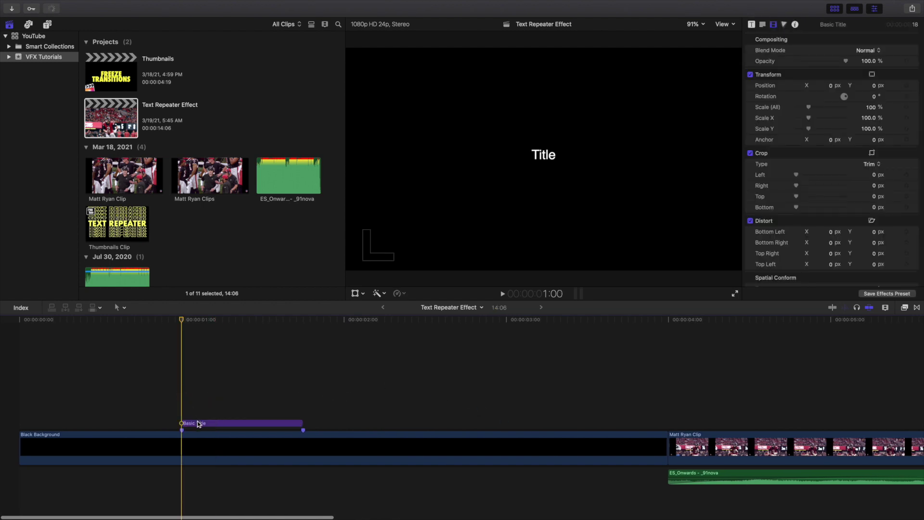
pyautogui.rightClick(198, 423)
pyautogui.click(218, 400)
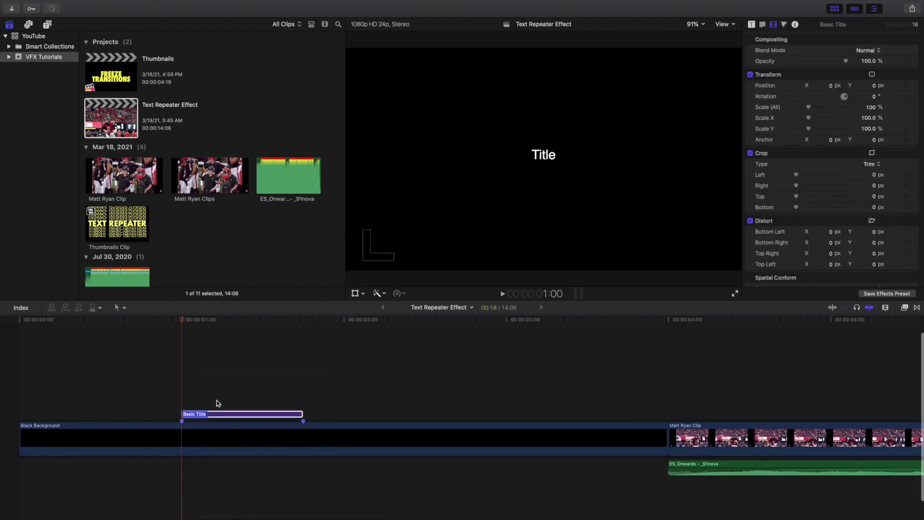
pyautogui.write('Middle')
pyautogui.press('Return')
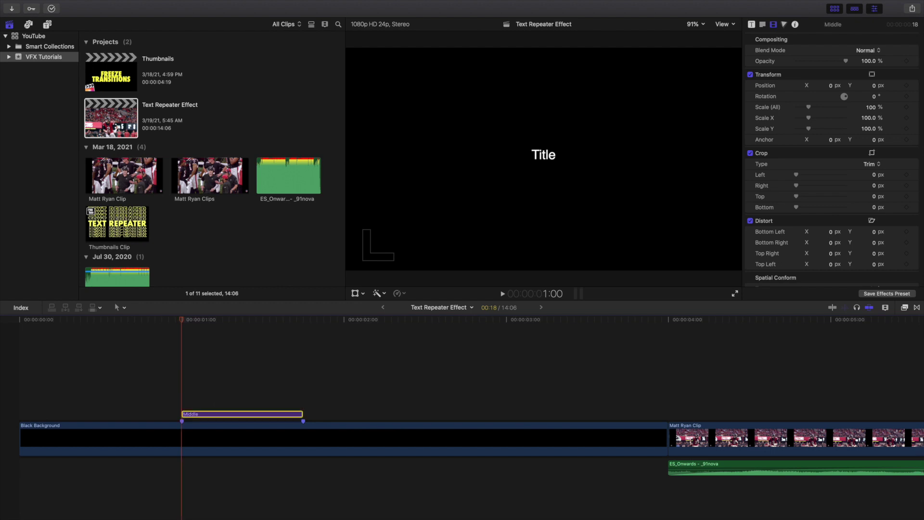
# - Replace the Middle title's placeholder text with MATT RYAN
pyautogui.click(763, 25)
pyautogui.tripleClick(781, 68)
pyautogui.write('MA')
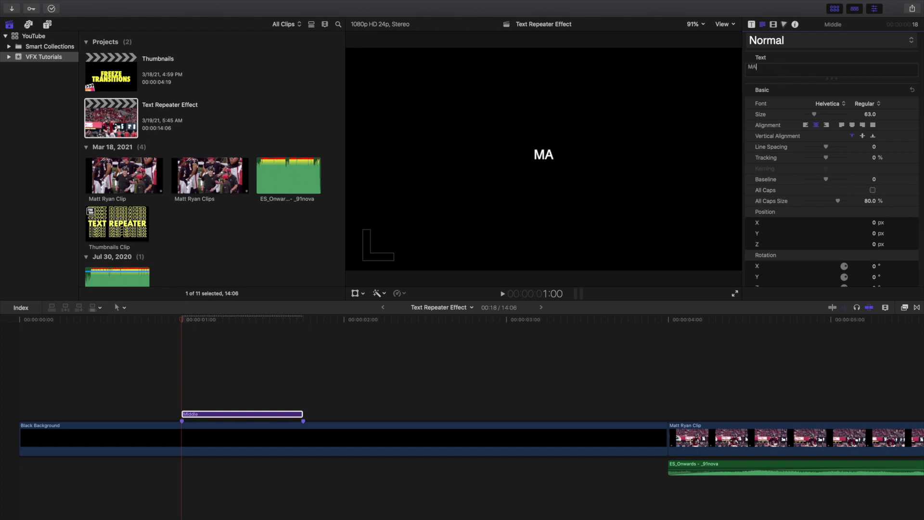
pyautogui.write('TT RYAN')
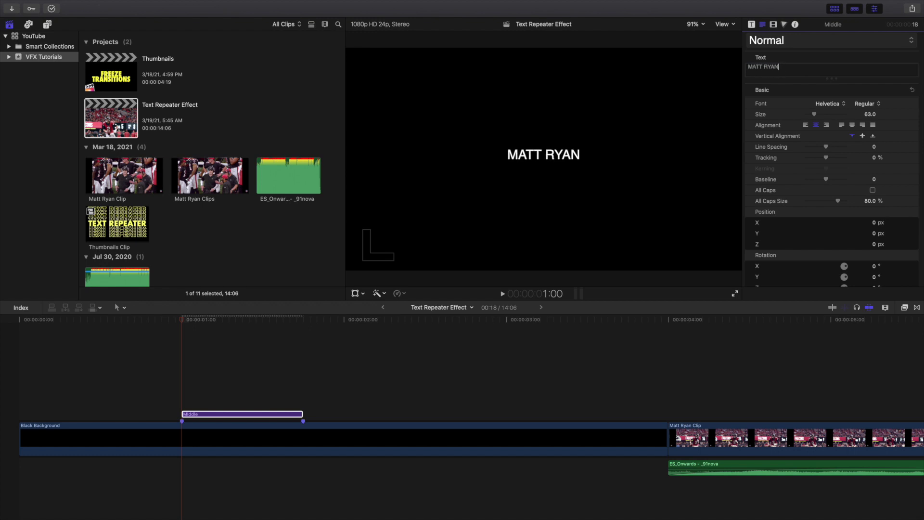
# - Set the MATT RYAN text's size to 250 and its font to Futura Bold
pyautogui.click(871, 115)
pyautogui.write('2')
pyautogui.press('Return')
pyautogui.click(828, 104)
pyautogui.scroll(8, 848, 97)
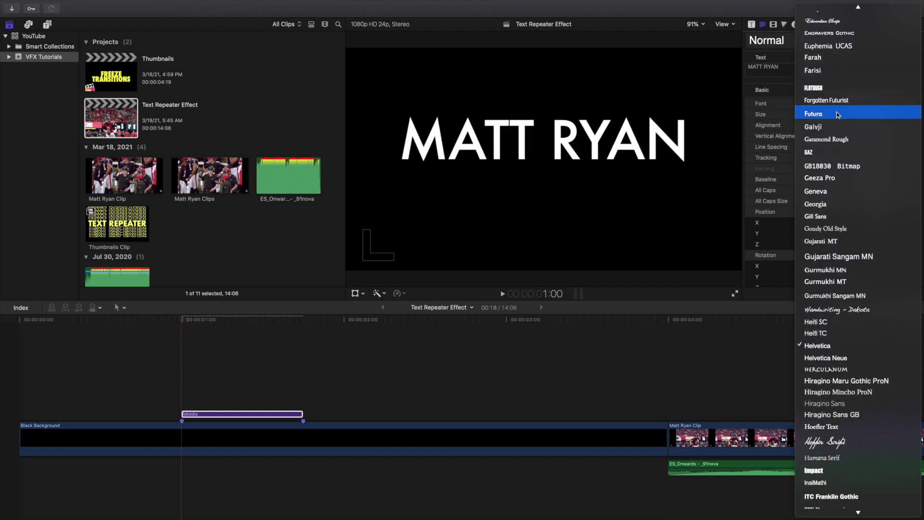
pyautogui.click(848, 114)
pyautogui.click(868, 103)
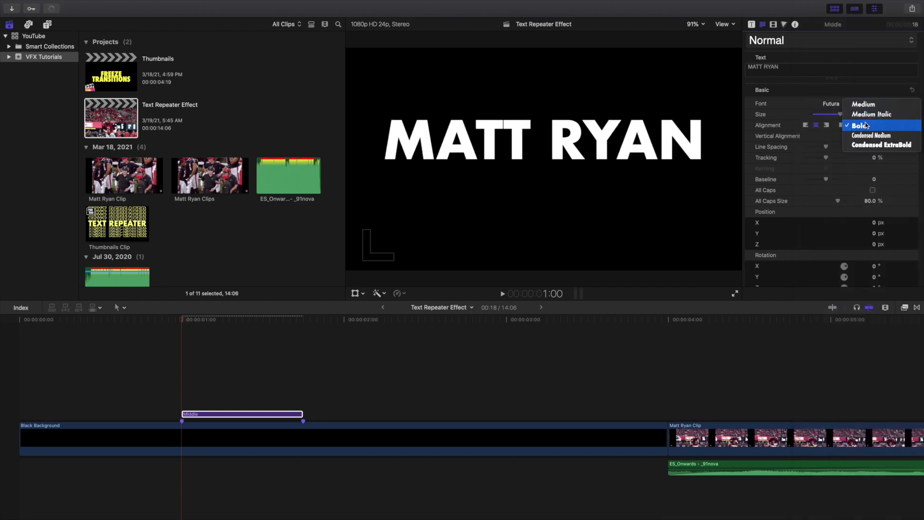
pyautogui.click(865, 125)
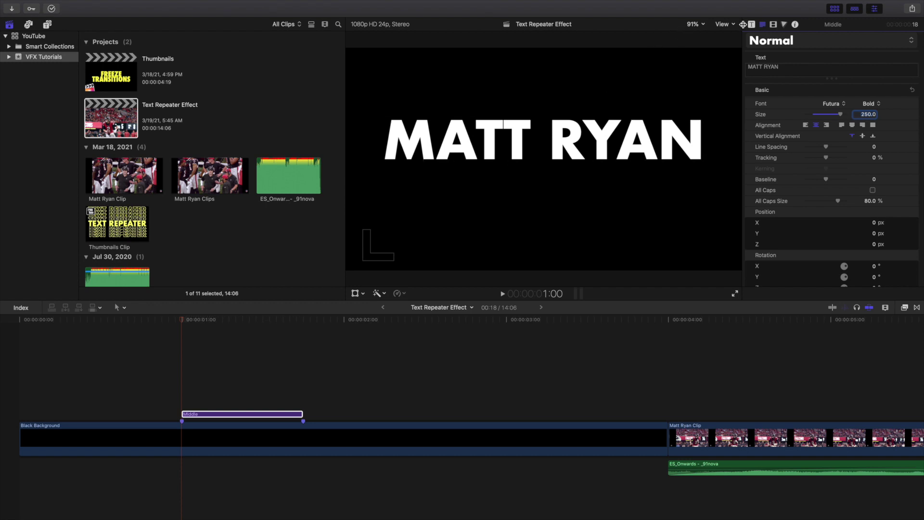
# - Show the Horizon overlay in the viewer as a guide for centring the text
pyautogui.click(727, 25)
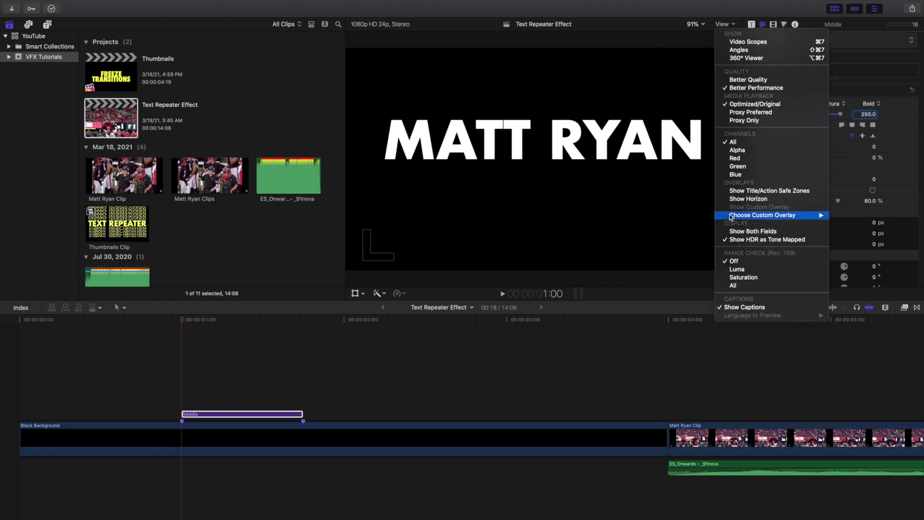
pyautogui.click(734, 199)
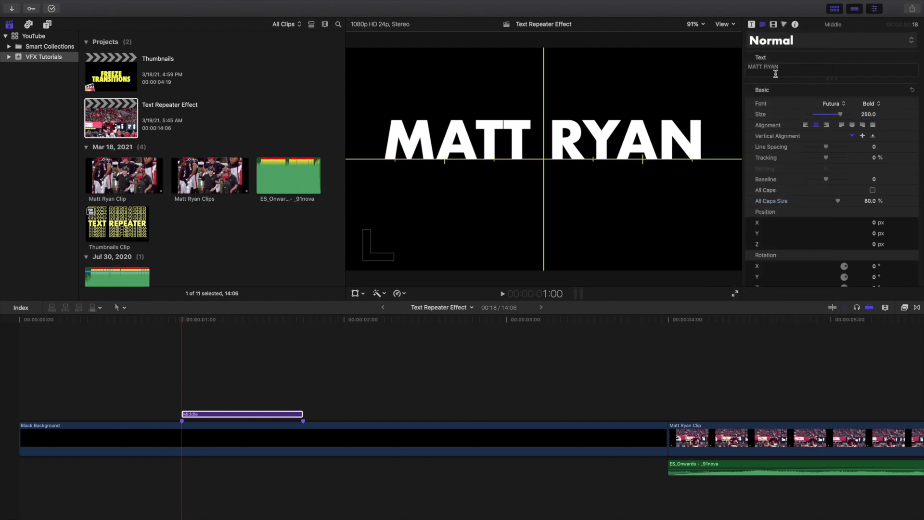
# - Centre the Middle title vertically by setting its Y position to -78.3 px, and hide the Horizon overlay
pyautogui.click(774, 25)
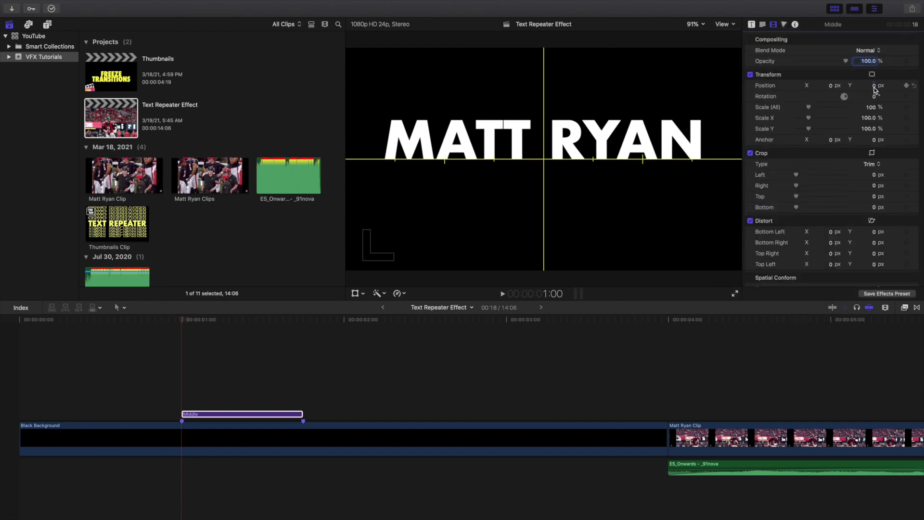
pyautogui.moveTo(876, 87); pyautogui.dragTo(872, 113)
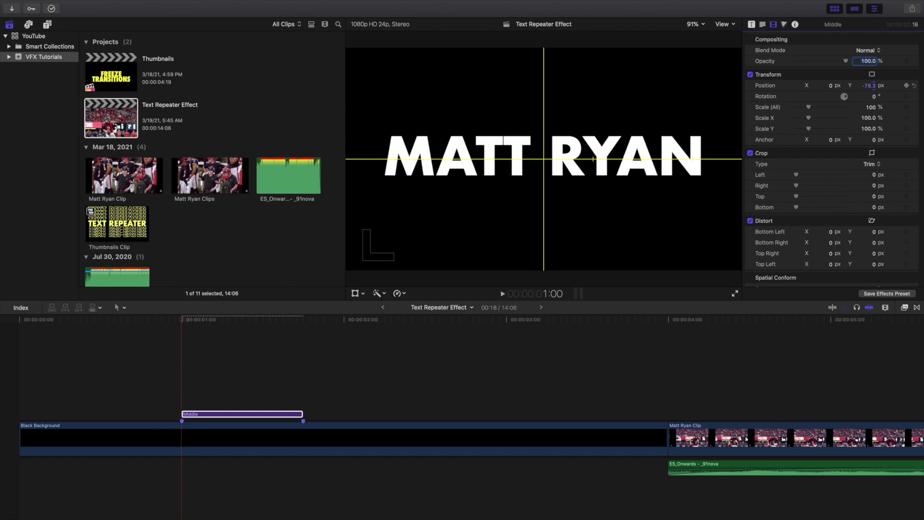
pyautogui.click(726, 24)
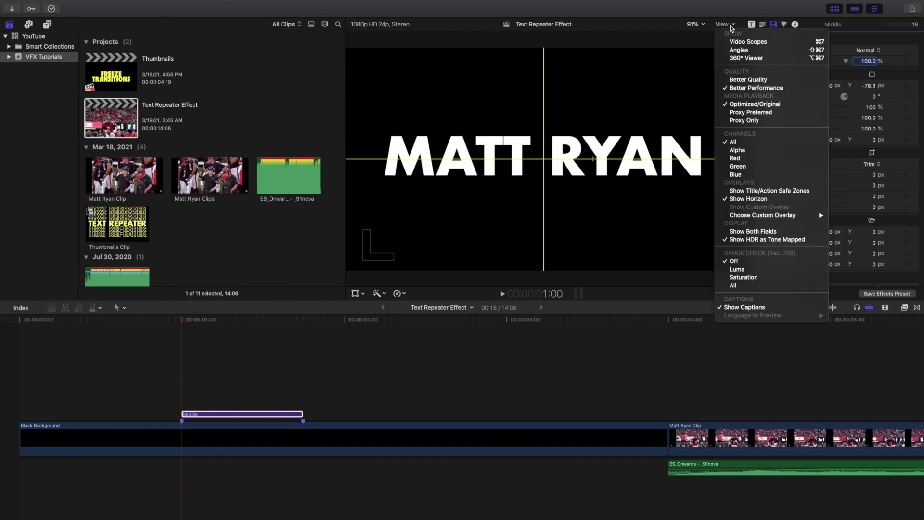
pyautogui.click(748, 199)
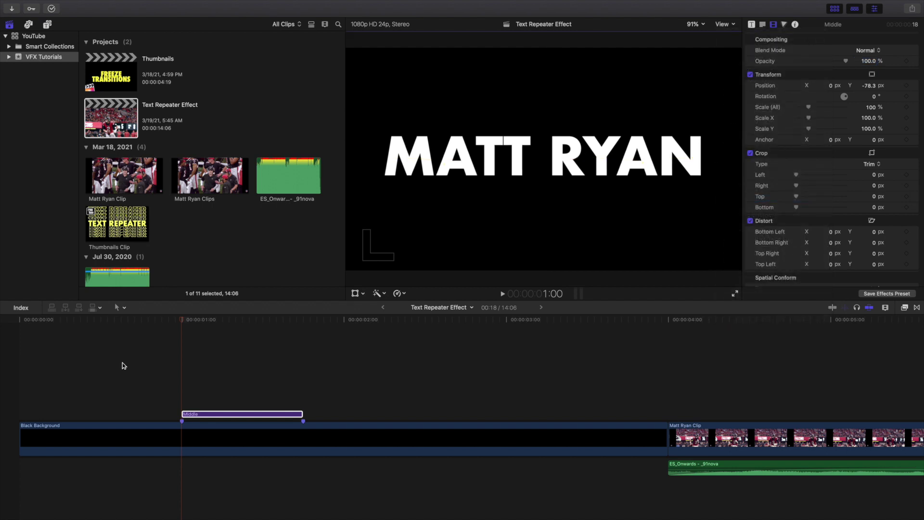
pyautogui.click(200, 415)
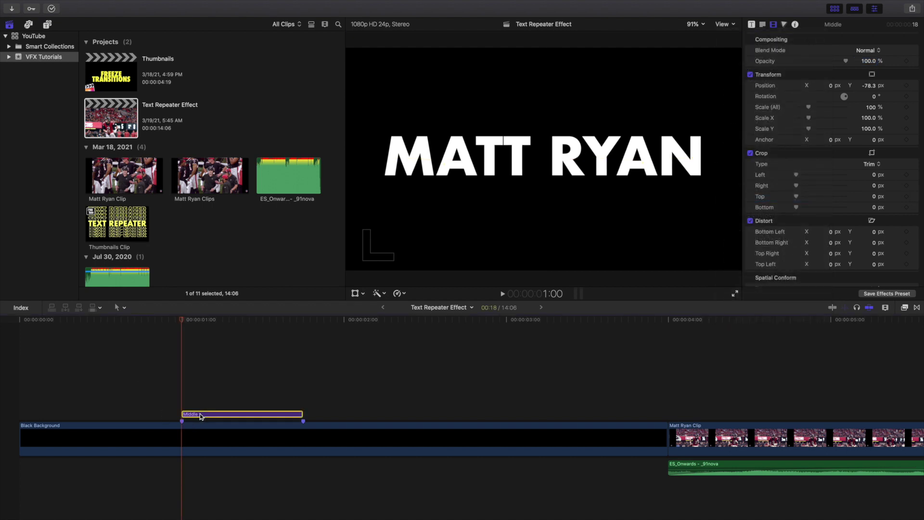
pyautogui.moveTo(203, 414); pyautogui.dragTo(212, 403)
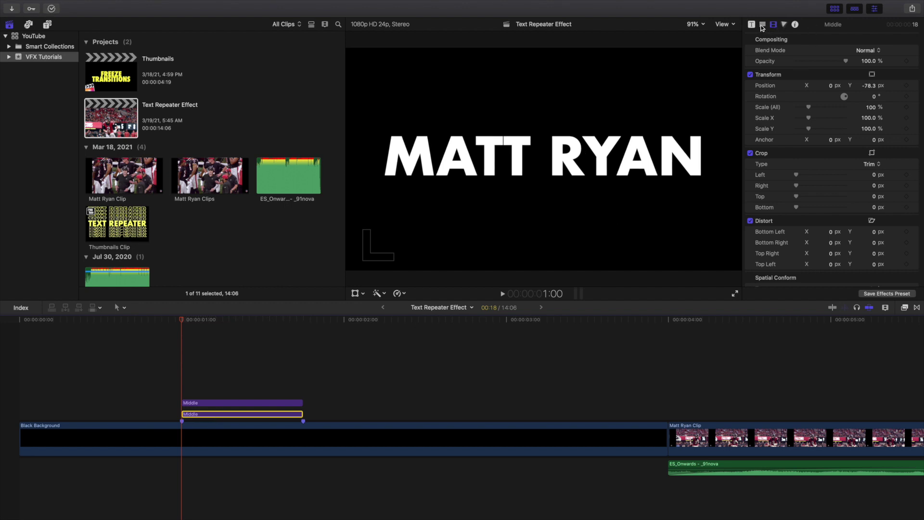
pyautogui.press('Delete')
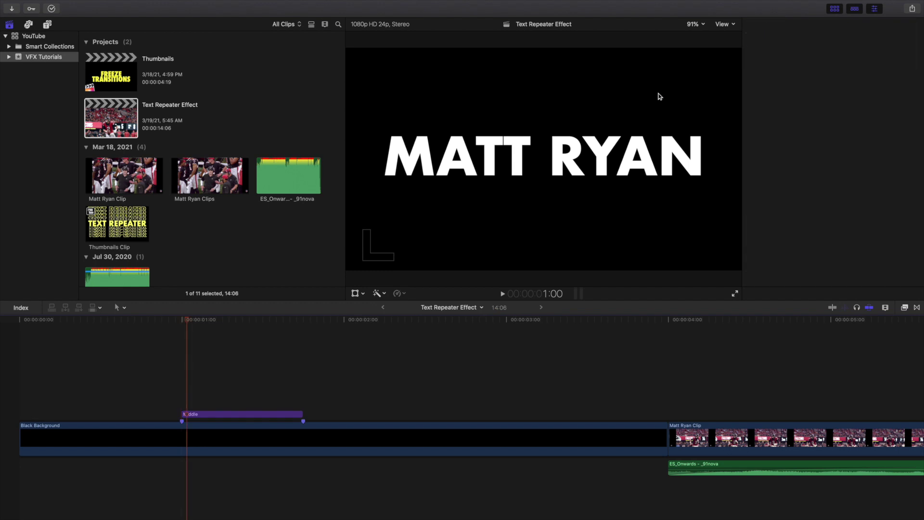
# - Set the Middle title's outline color to white, leaving the outline itself switched off
pyautogui.click(236, 410)
pyautogui.click(232, 415)
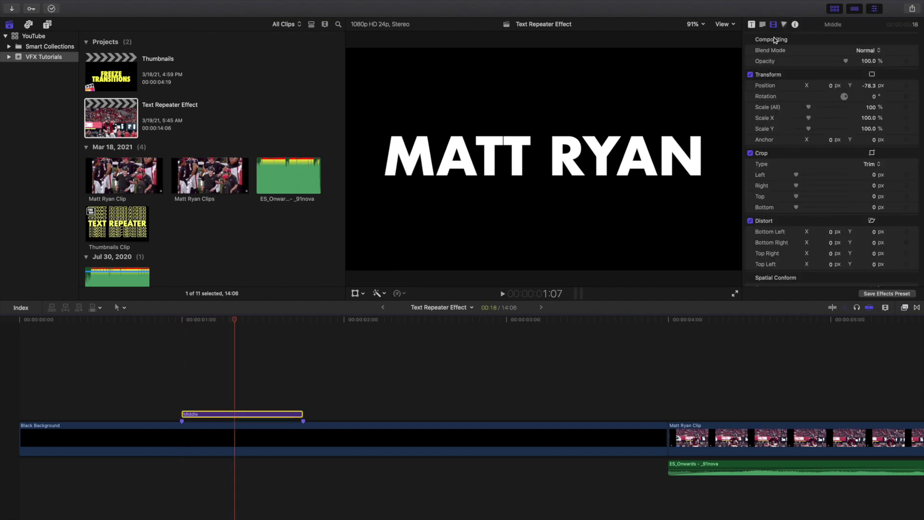
pyautogui.click(763, 27)
pyautogui.scroll(-5, 795, 189)
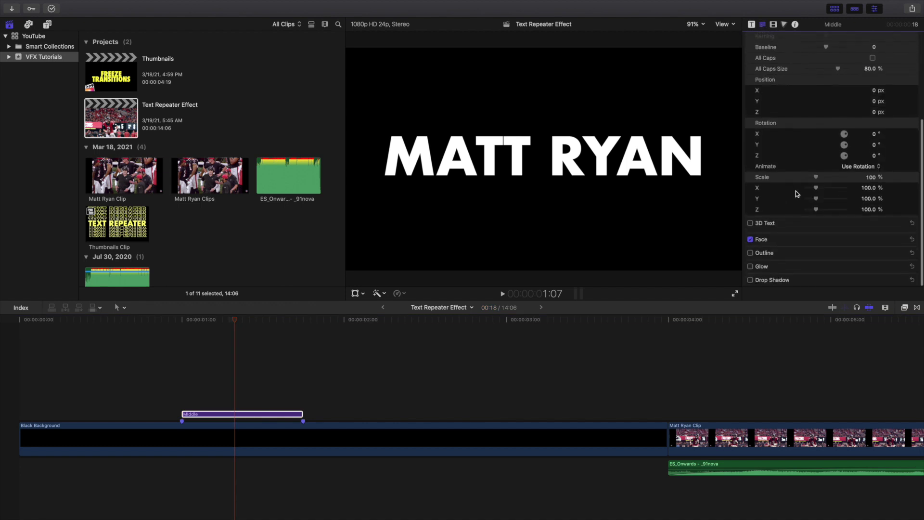
pyautogui.click(750, 255)
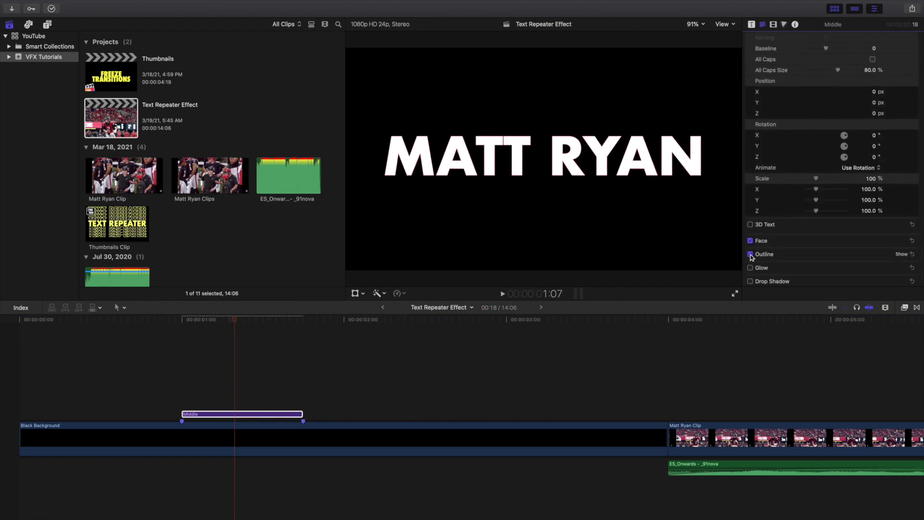
pyautogui.click(902, 255)
pyautogui.scroll(-2, 881, 253)
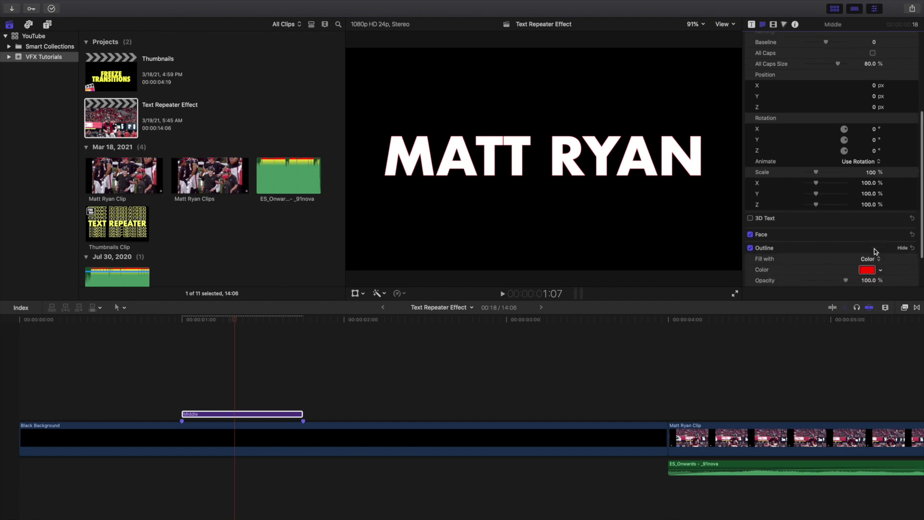
pyautogui.click(882, 234)
pyautogui.click(810, 241)
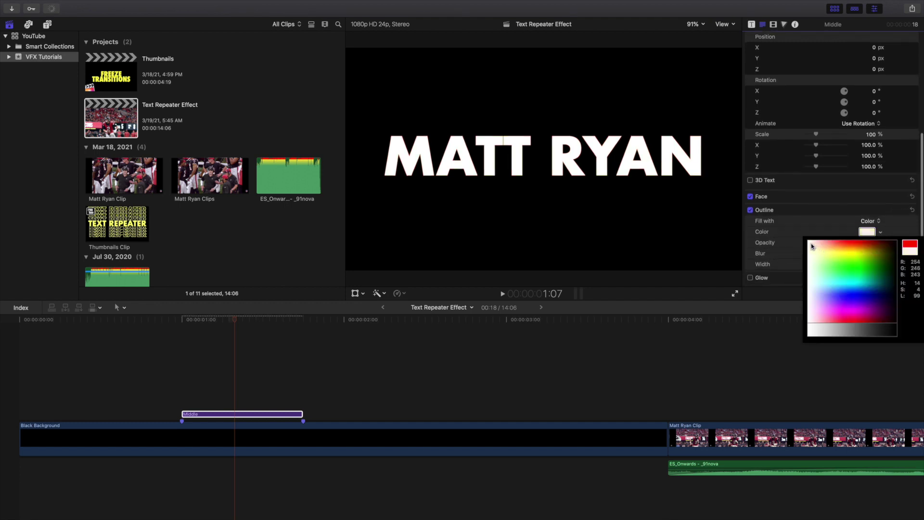
pyautogui.press('Escape')
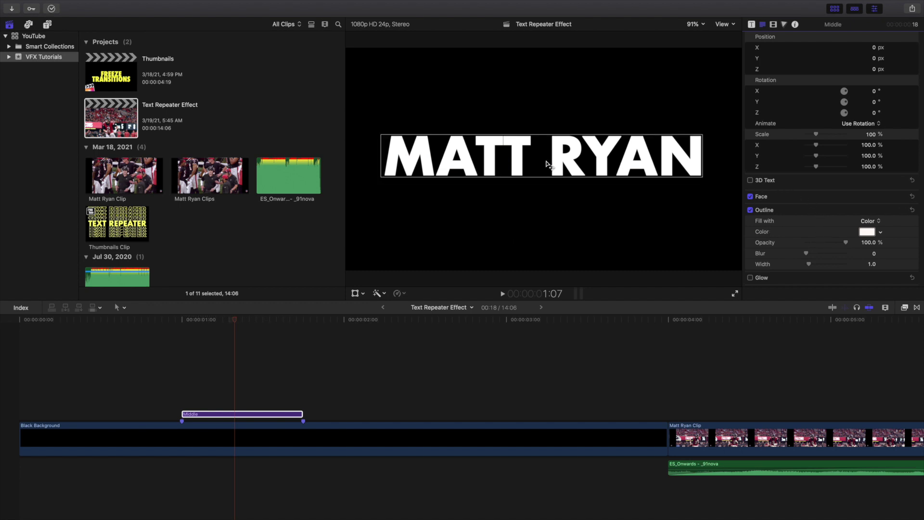
pyautogui.click(750, 210)
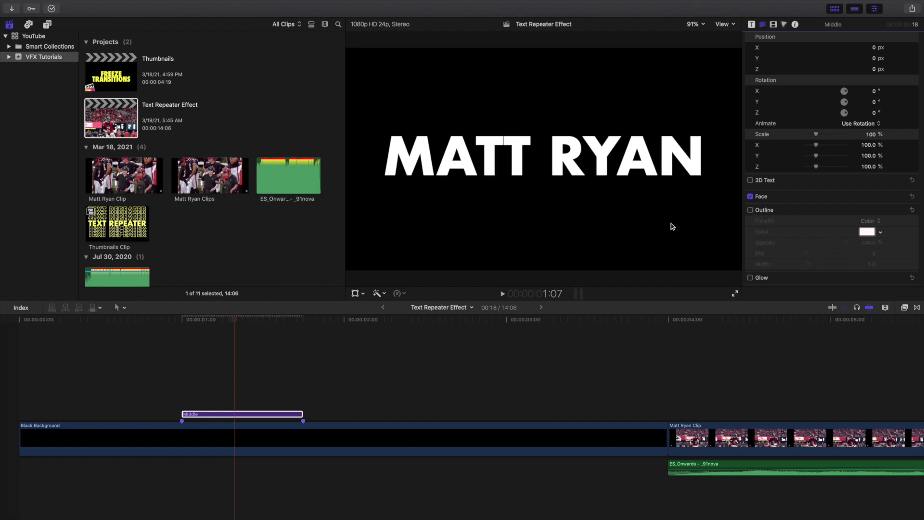
# - Duplicate the Middle title in the timeline and rename the lower copy to -1
pyautogui.moveTo(209, 415); pyautogui.dragTo(212, 397)
pyautogui.click(210, 415)
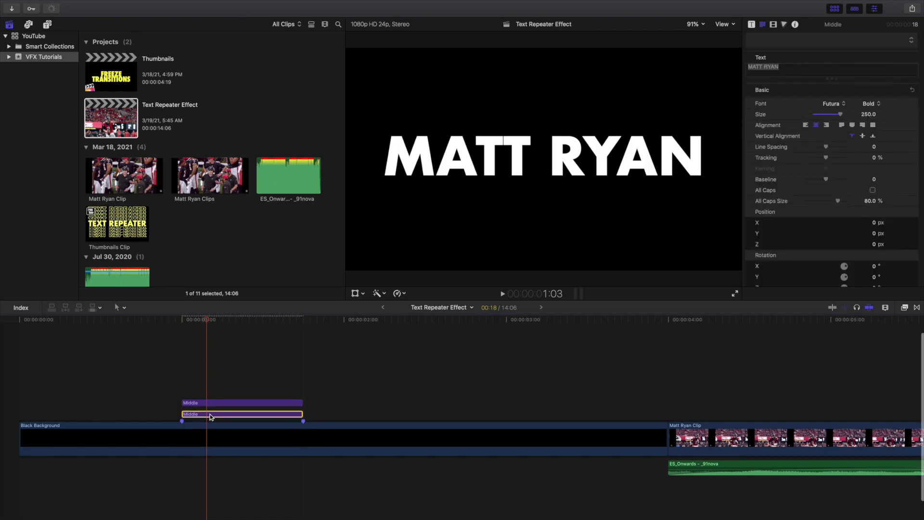
pyautogui.rightClick(201, 415)
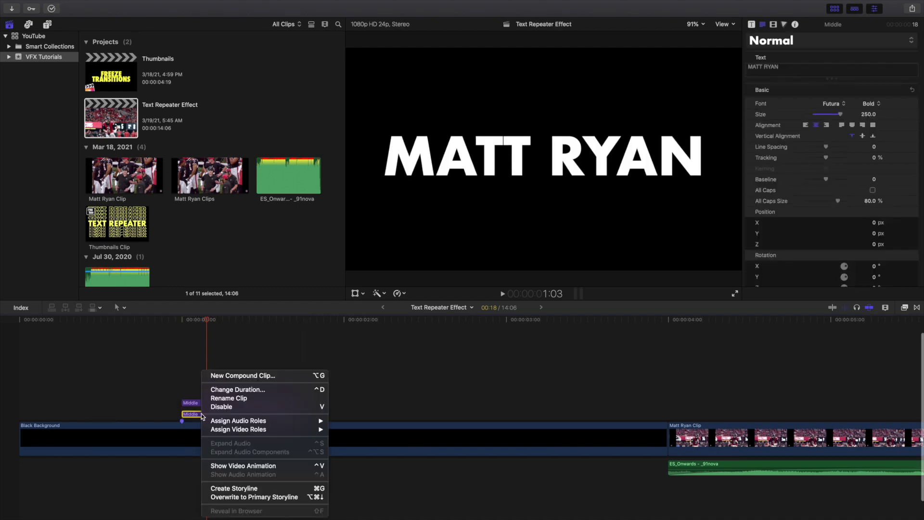
pyautogui.click(218, 399)
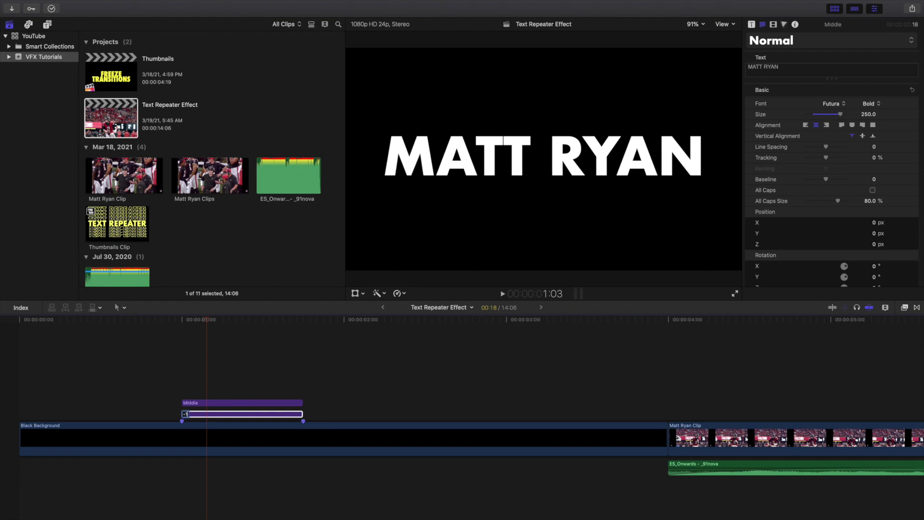
pyautogui.write('-1')
pyautogui.press('Return')
# - Make the -1 title outline-only by disabling Face and enabling Outline, and set its Y position to -274.9 px
pyautogui.scroll(-5, 864, 122)
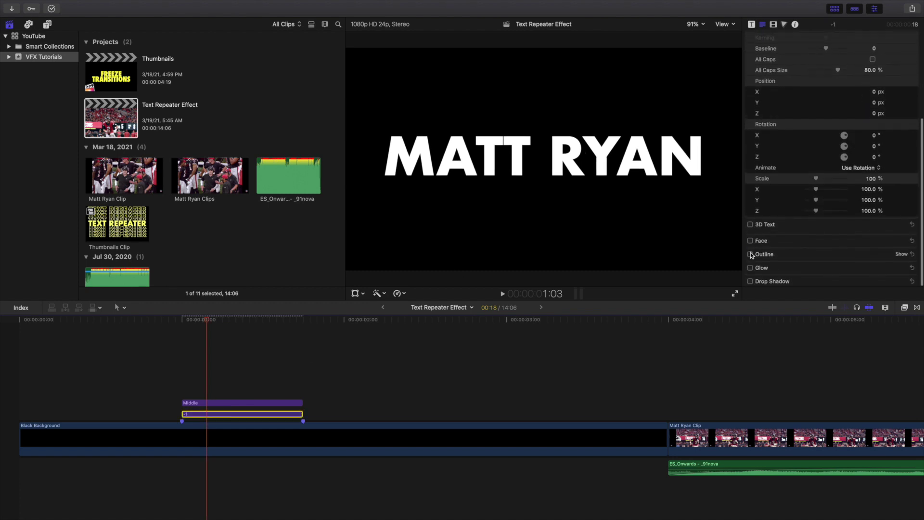
pyautogui.click(751, 254)
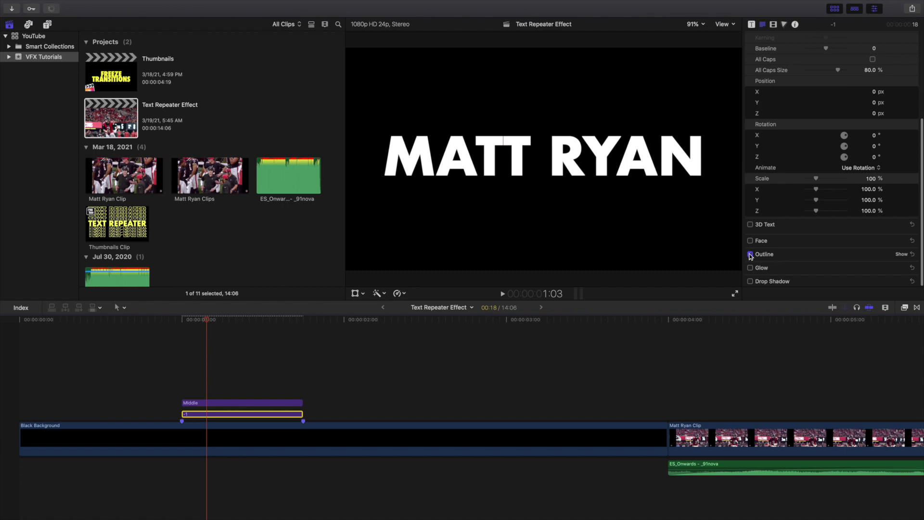
pyautogui.click(774, 25)
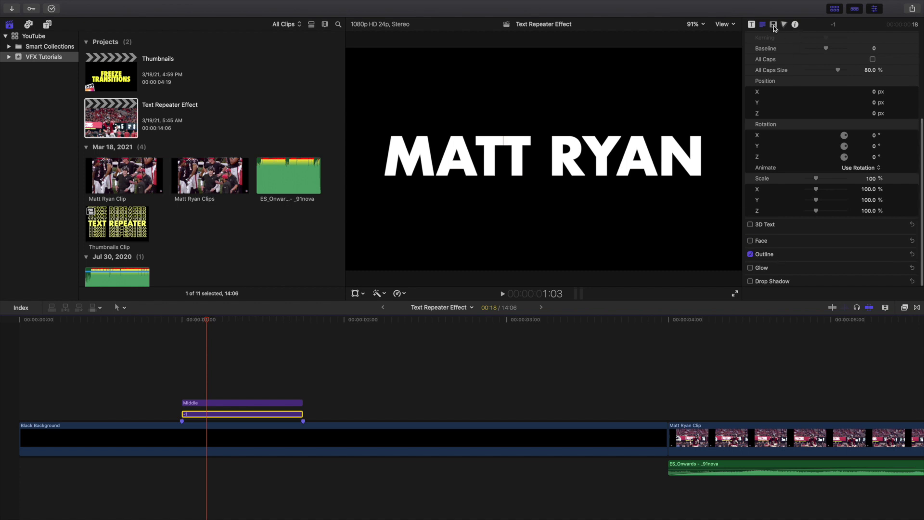
pyautogui.moveTo(870, 88); pyautogui.dragTo(869, 88)
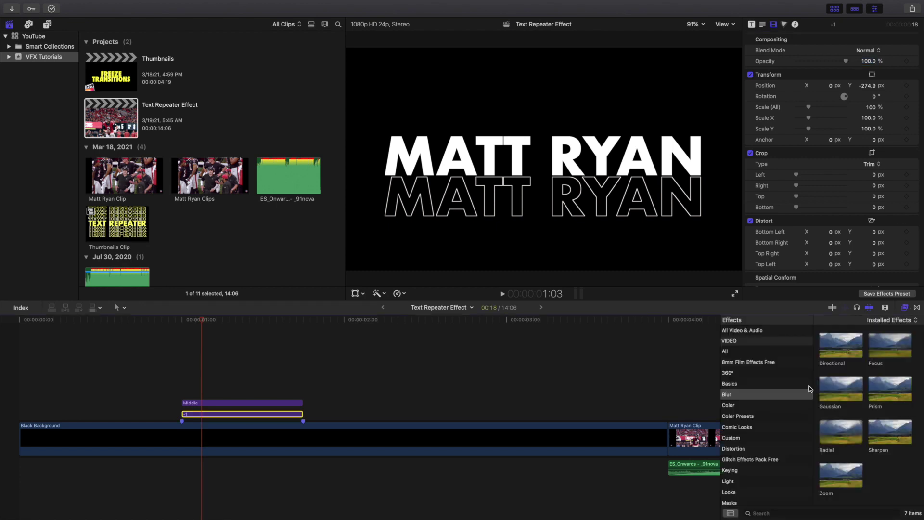
# - Apply the Draw Mask effect to the -1 title and close the effects browser
pyautogui.scroll(-3, 749, 495)
pyautogui.click(739, 476)
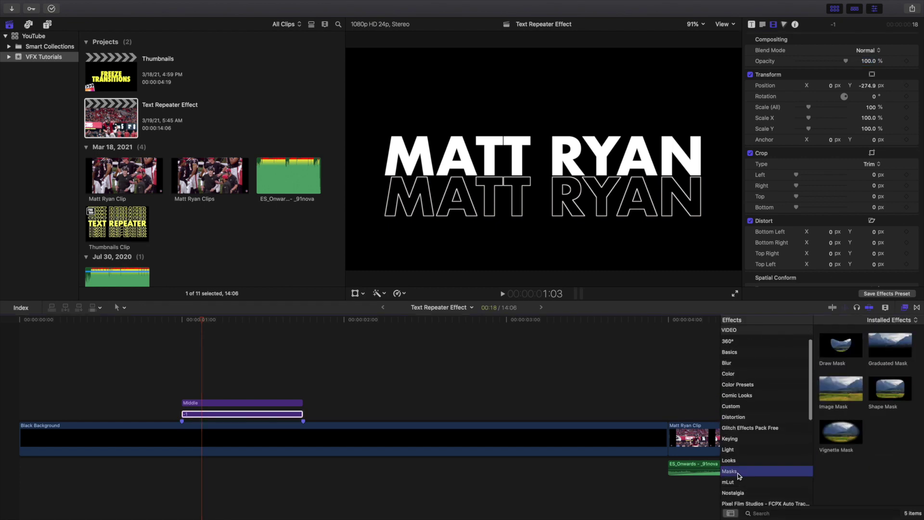
pyautogui.moveTo(839, 350)
pyautogui.mouseDown()
pyautogui.moveTo(562, 389)
pyautogui.moveTo(283, 412)
pyautogui.mouseUp()
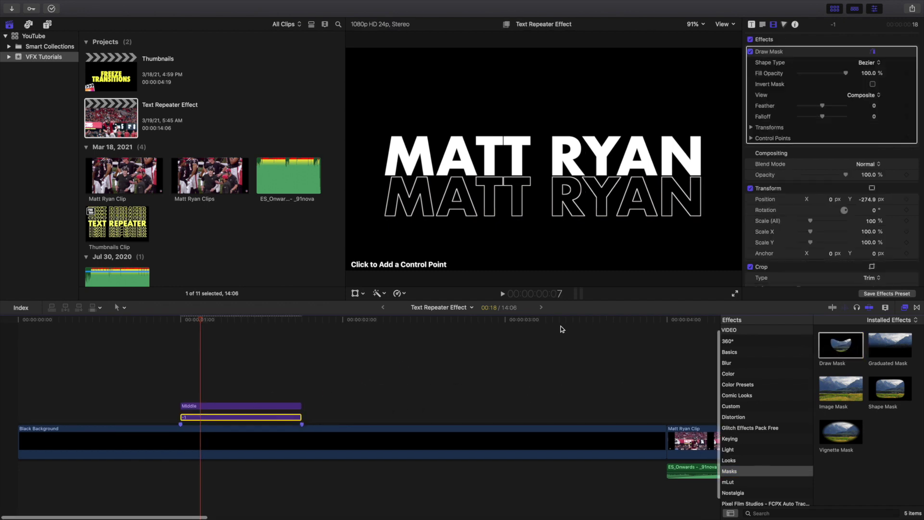
pyautogui.click(905, 308)
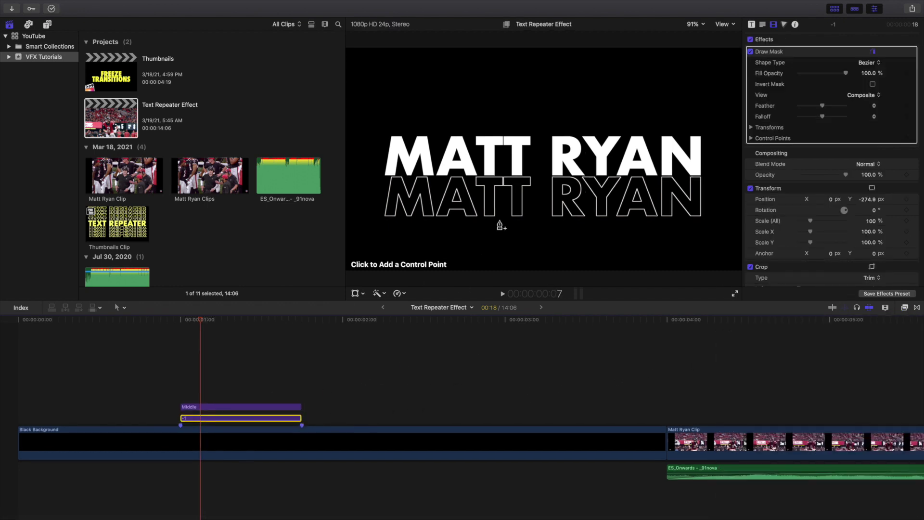
# - Draw a closed rectangular Linear mask around the lower half of the outlined MATT RYAN text
pyautogui.click(376, 198)
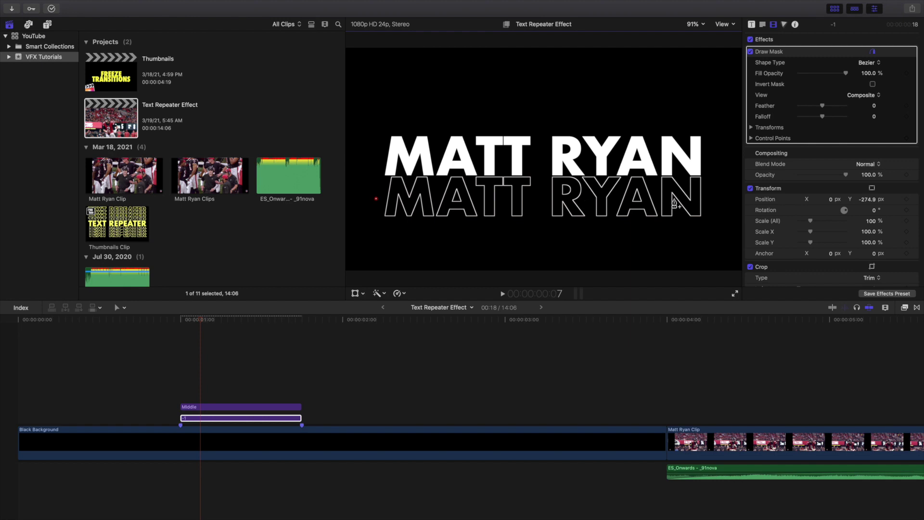
pyautogui.click(711, 198)
pyautogui.click(711, 231)
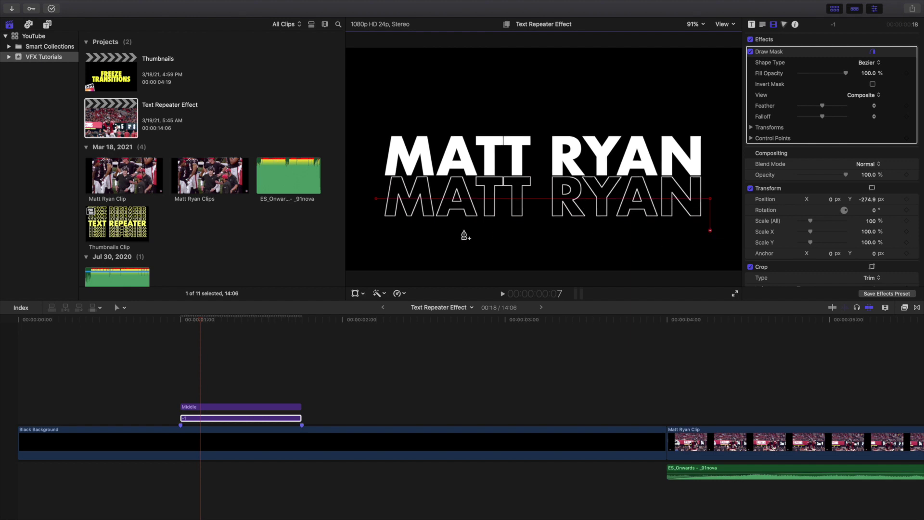
pyautogui.click(376, 231)
pyautogui.click(376, 199)
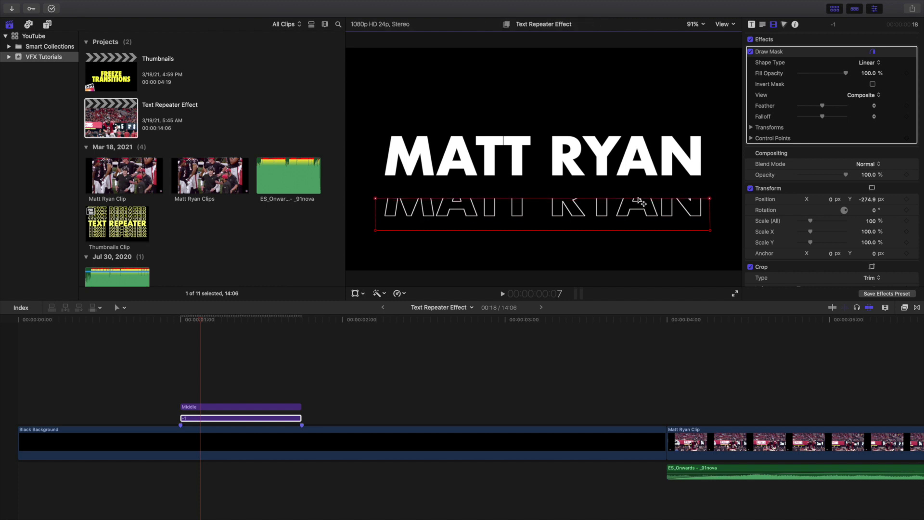
# - Move the masked -1 title up beneath the solid text by setting its Y position to -181.9 px
pyautogui.click(780, 188)
pyautogui.click(193, 418)
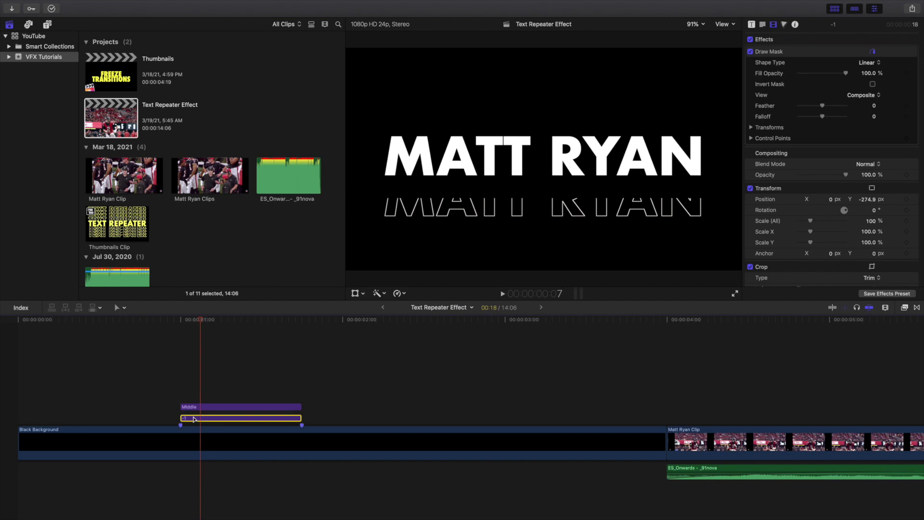
pyautogui.moveTo(867, 201); pyautogui.dragTo(867, 199)
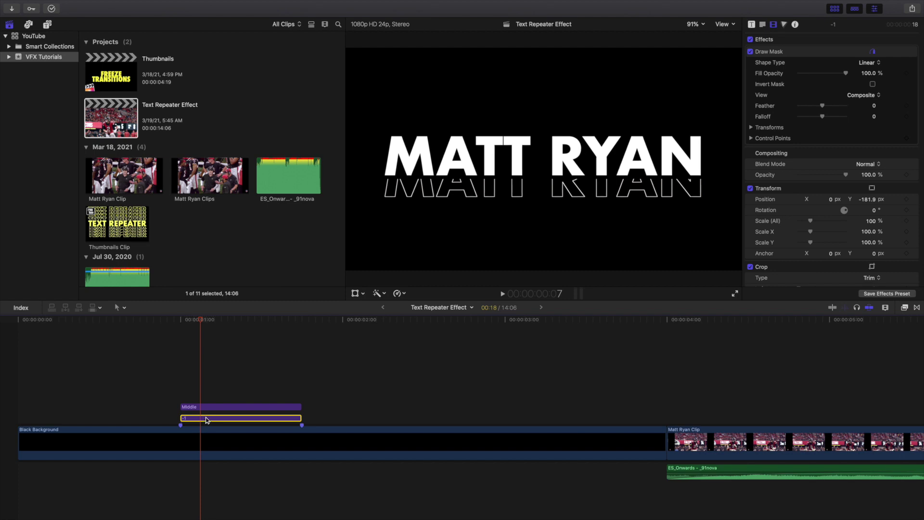
# - Stack three copies of the -1 title below it in the timeline and rename the uppermost copy to -2
pyautogui.moveTo(209, 418); pyautogui.dragTo(213, 410)
pyautogui.click(207, 397)
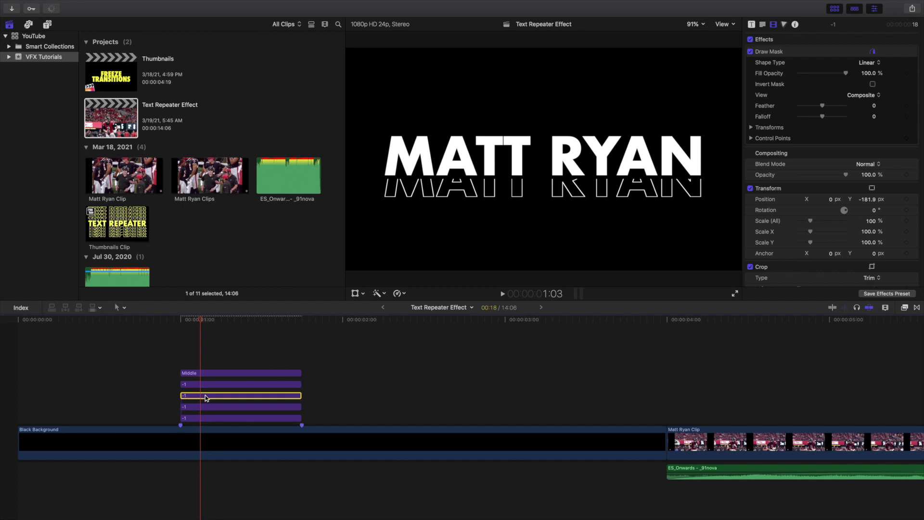
pyautogui.rightClick(208, 398)
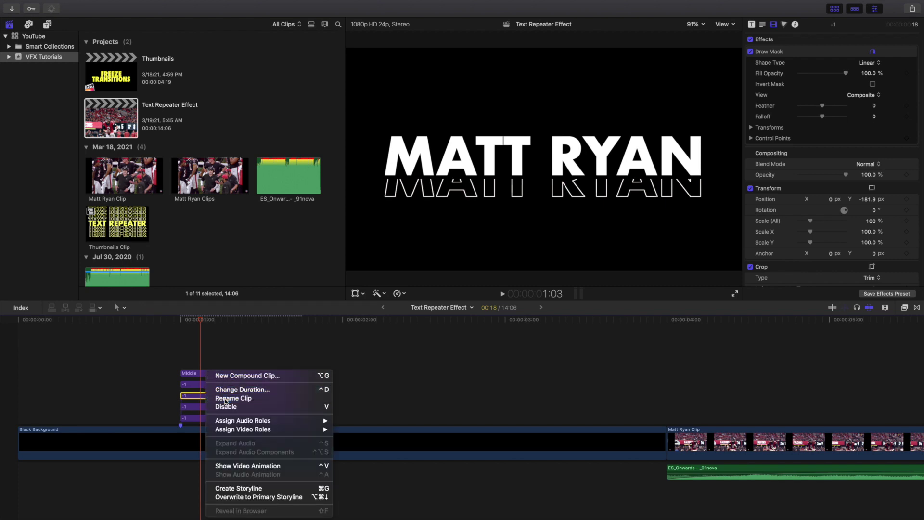
pyautogui.click(224, 398)
pyautogui.write('-2')
pyautogui.press('Return')
# - Rename the two lowest title copies in the stack to -3 and -4
pyautogui.click(208, 407)
pyautogui.rightClick(208, 407)
pyautogui.click(216, 400)
pyautogui.write('-3')
pyautogui.press('Return')
pyautogui.click(207, 418)
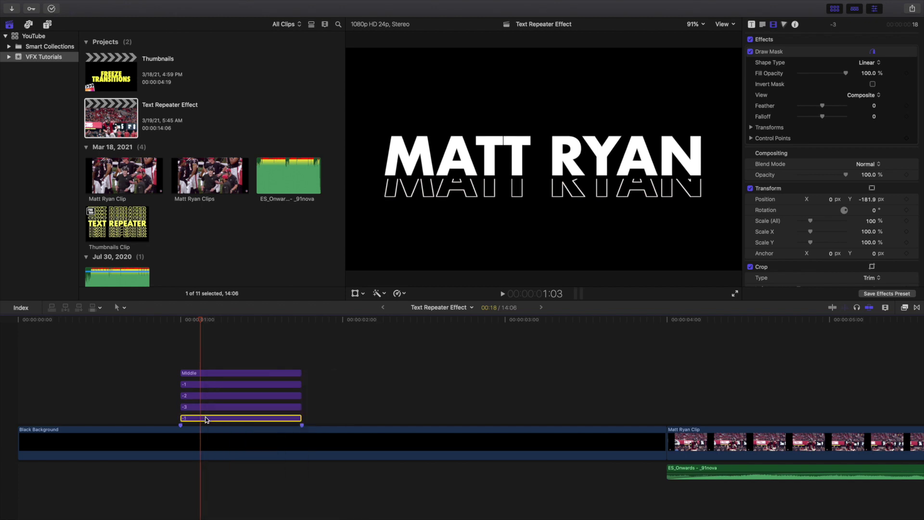
pyautogui.rightClick(206, 419)
pyautogui.click(214, 402)
pyautogui.write('-4')
pyautogui.press('Return')
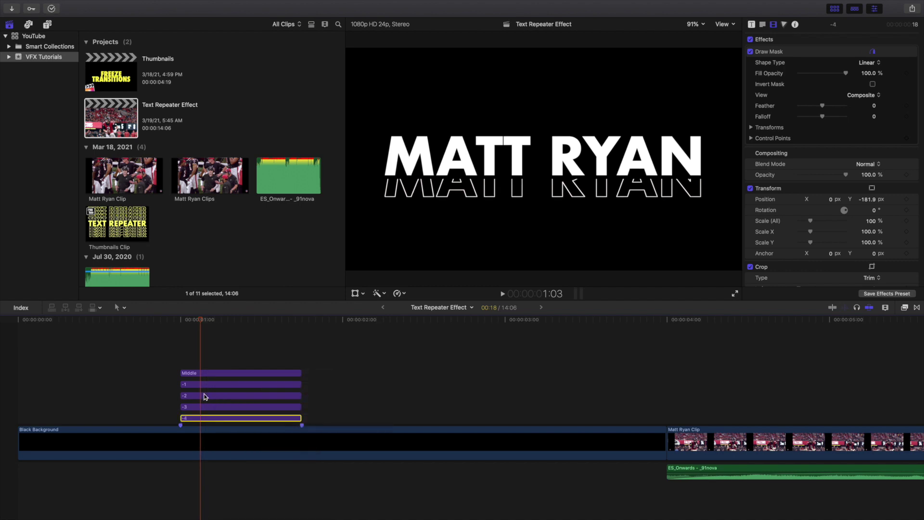
# - Move the -2 title below the first outlined row by setting its Y position to -278.6 px
pyautogui.click(205, 396)
pyautogui.moveTo(869, 202); pyautogui.dragTo(868, 201)
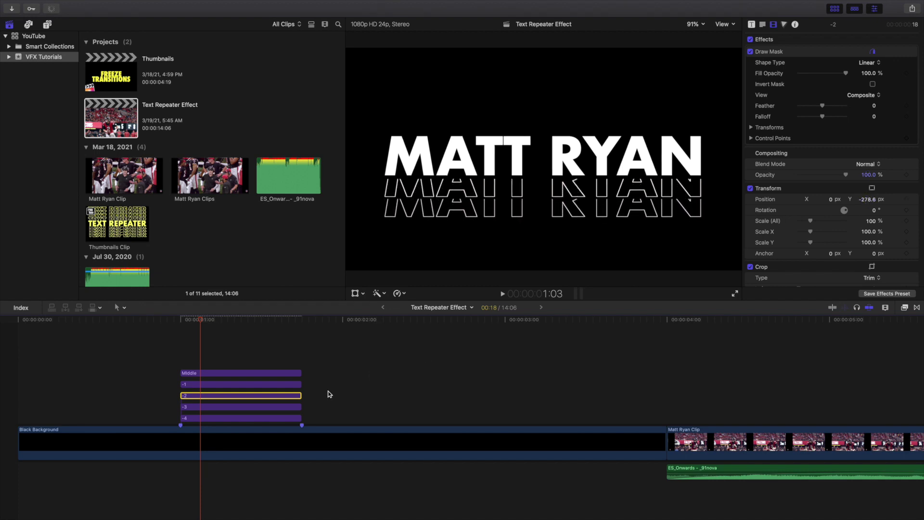
# - Move the -3 and -4 titles down to continue the outlined rows, with Y positions of -376.1 px and -472.8 px
pyautogui.click(256, 407)
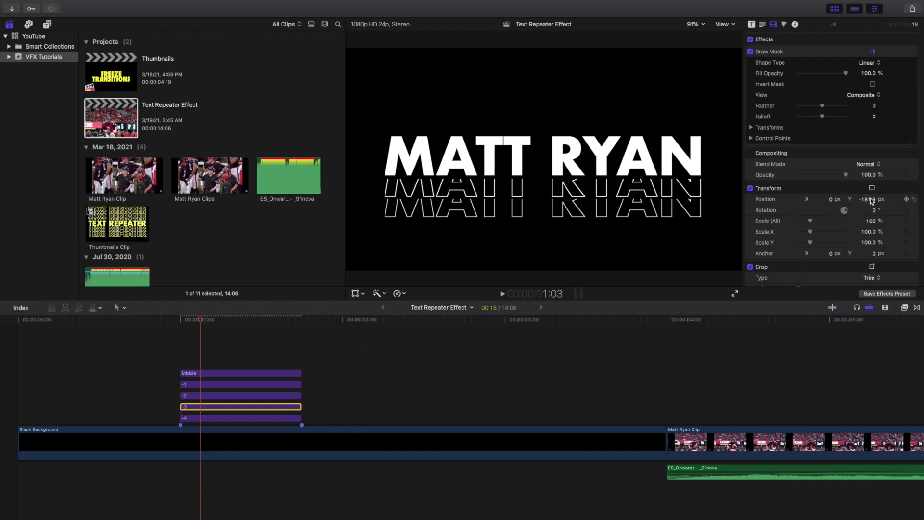
pyautogui.moveTo(868, 199); pyautogui.dragTo(867, 199)
pyautogui.click(195, 419)
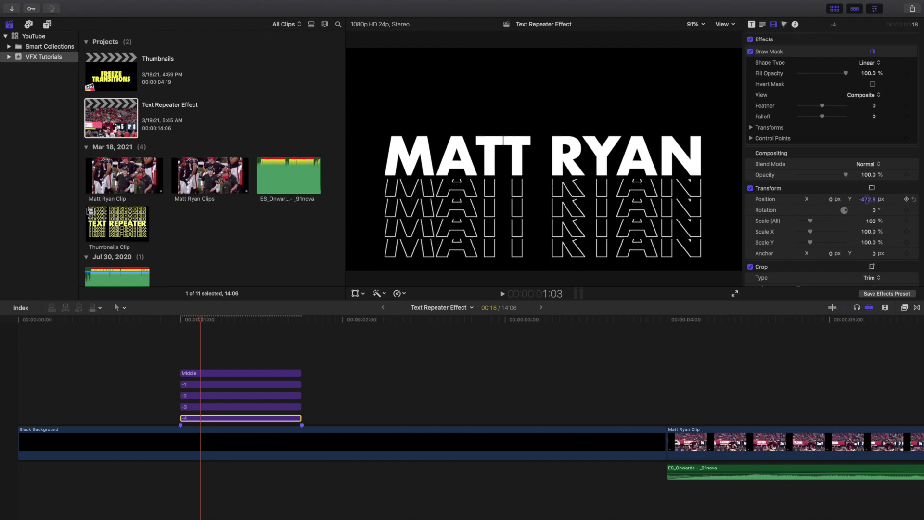
# - Duplicate the -1 title, stack the copy directly above the Middle title in the timeline and rename it 1
pyautogui.click(273, 388)
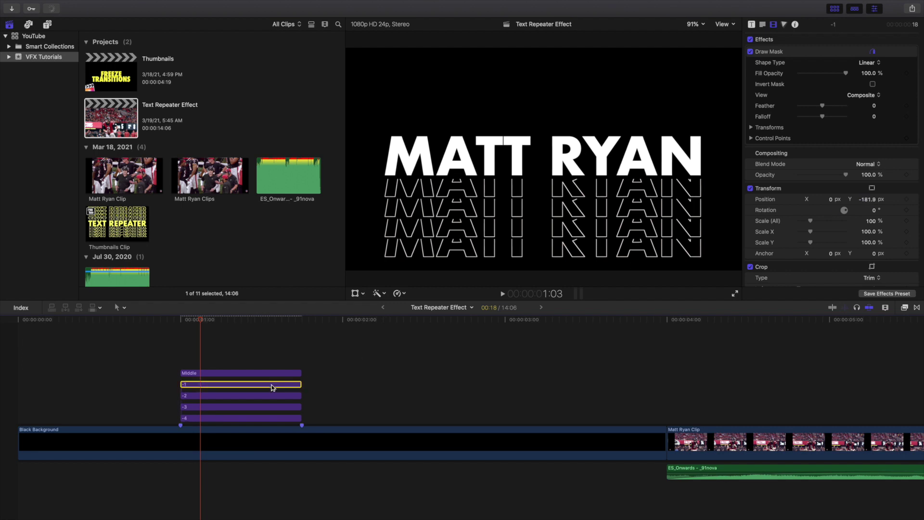
pyautogui.click(329, 367)
pyautogui.press('super+v')
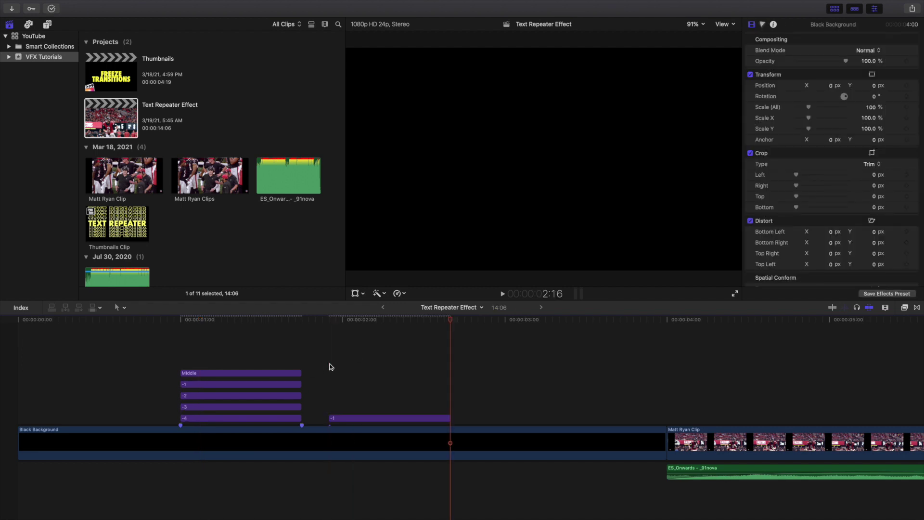
pyautogui.moveTo(350, 418); pyautogui.dragTo(203, 362)
pyautogui.rightClick(204, 362)
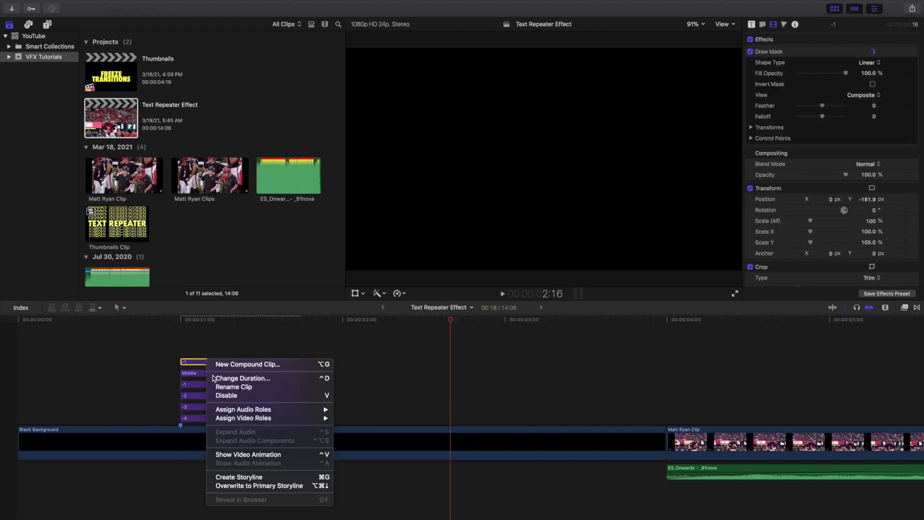
pyautogui.click(222, 388)
pyautogui.write('1')
pyautogui.press('Return')
# - Invert the mask of the upper title 1 and set its Y position to 29.1 px, above the solid text
pyautogui.click(213, 351)
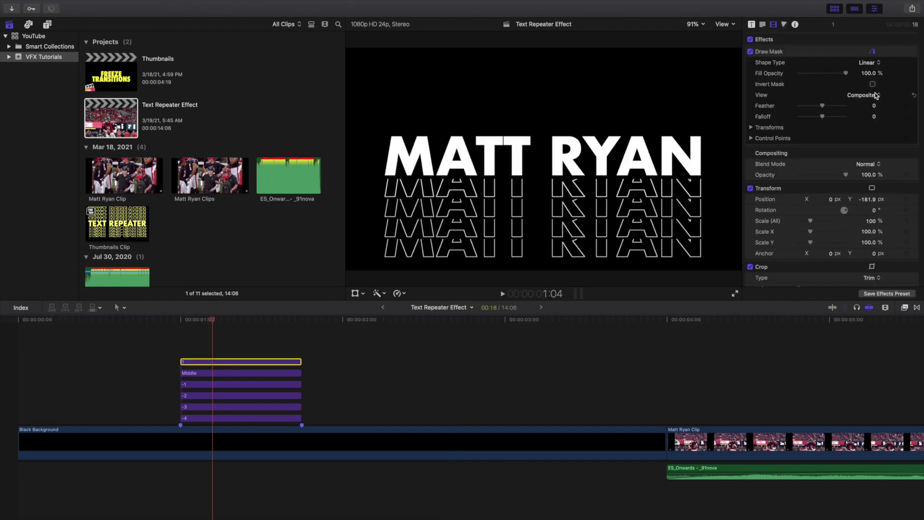
pyautogui.click(873, 85)
pyautogui.moveTo(869, 201); pyautogui.dragTo(867, 199)
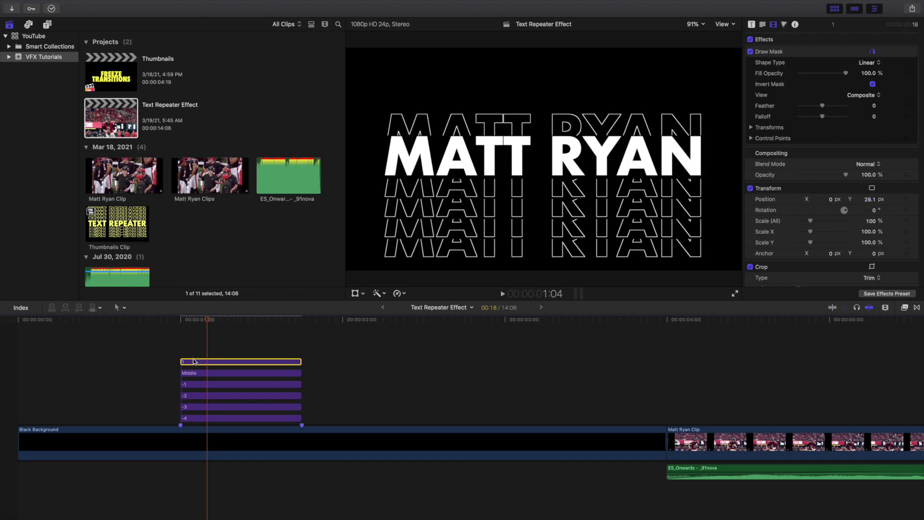
# - Stack three more copies of title 1 directly above it in the timeline
pyautogui.moveTo(195, 360); pyautogui.dragTo(214, 329)
pyautogui.click(210, 340)
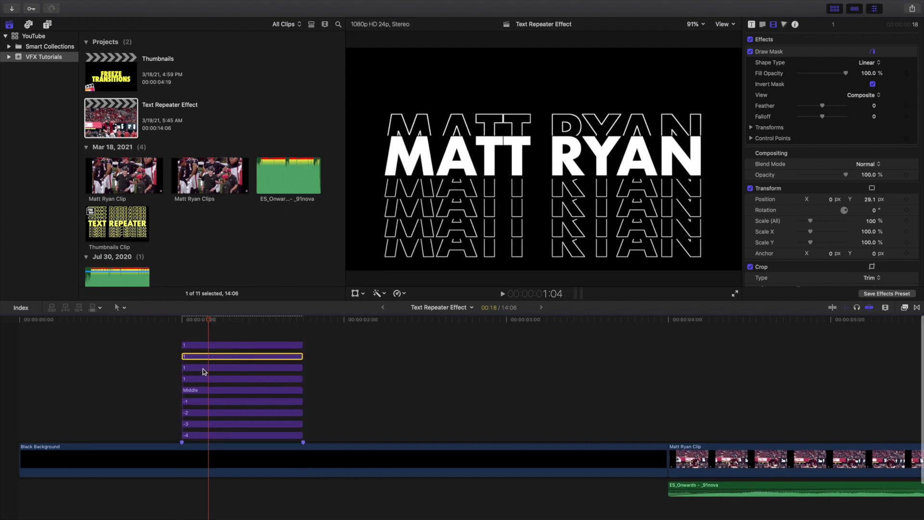
# - Rename the copy directly above title 1 as 2 and set its Y position to 136.1 px
pyautogui.click(208, 368)
pyautogui.rightClick(208, 368)
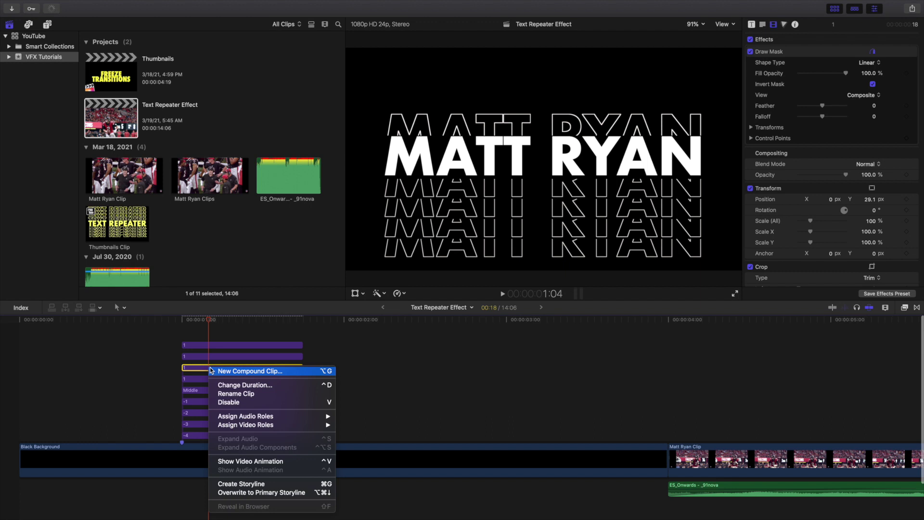
pyautogui.click(230, 395)
pyautogui.write('2')
pyautogui.press('Return')
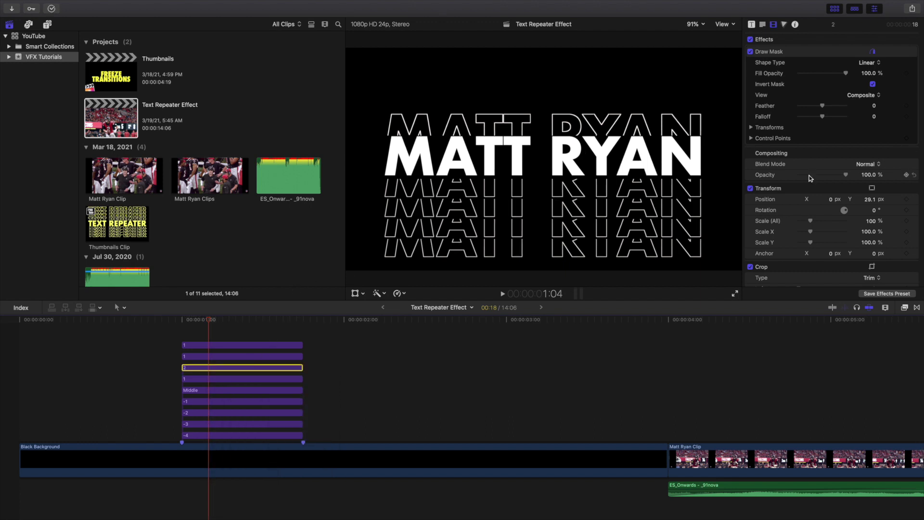
pyautogui.moveTo(869, 201); pyautogui.dragTo(869, 200)
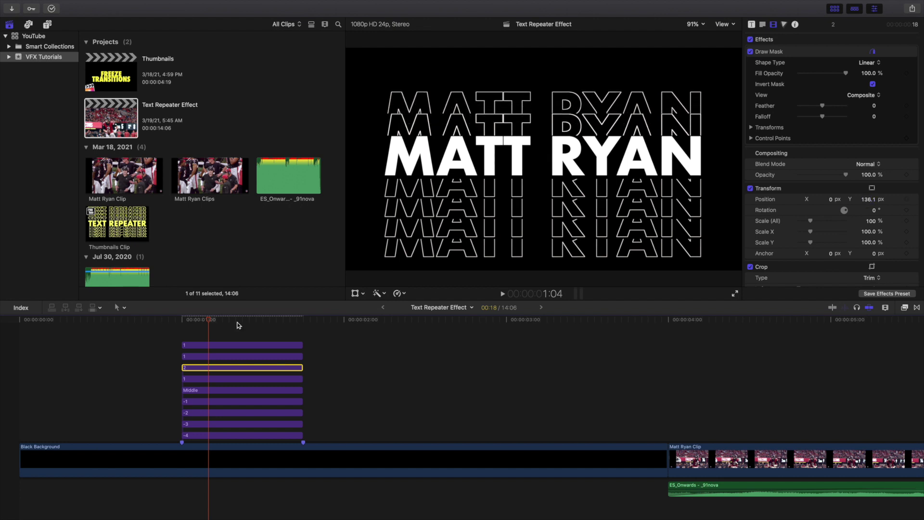
# - Rename the copy directly above title 2 as 3 and set its Y position to 243.1 px
pyautogui.click(211, 357)
pyautogui.rightClick(212, 358)
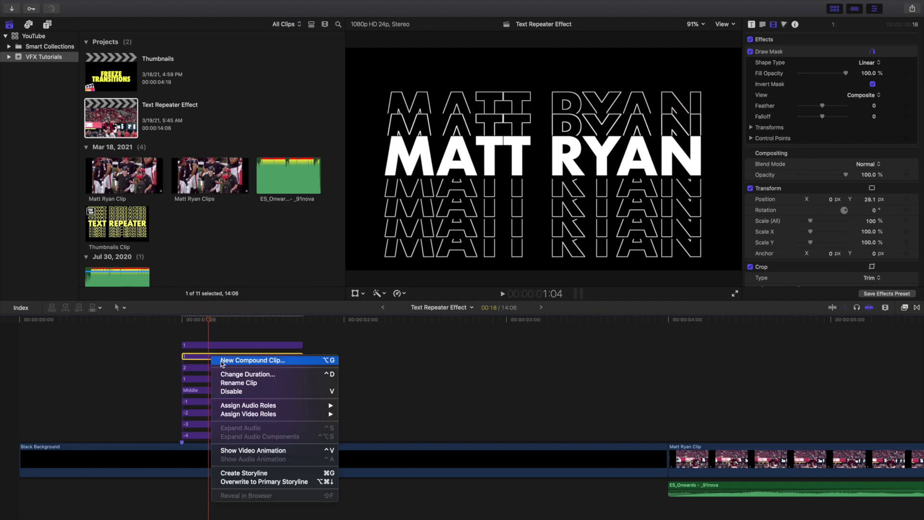
pyautogui.click(232, 384)
pyautogui.write('3')
pyautogui.press('Return')
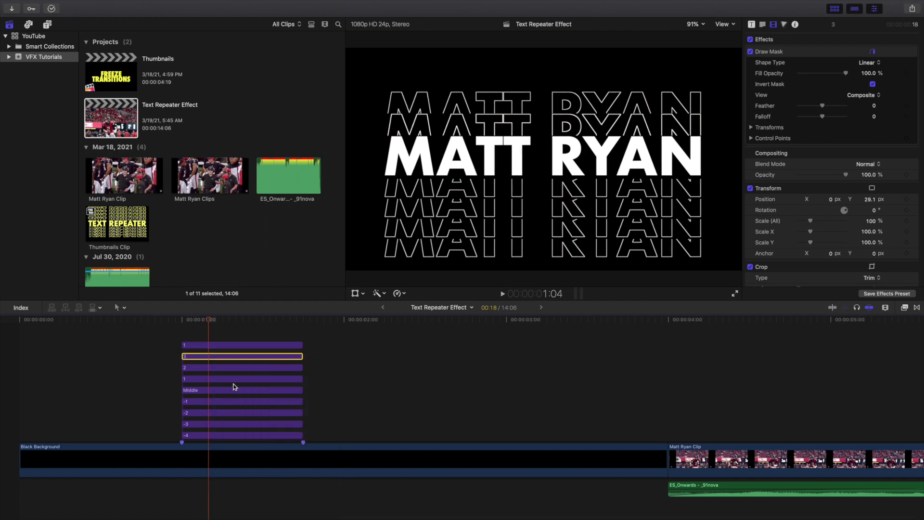
pyautogui.moveTo(870, 202); pyautogui.dragTo(870, 201)
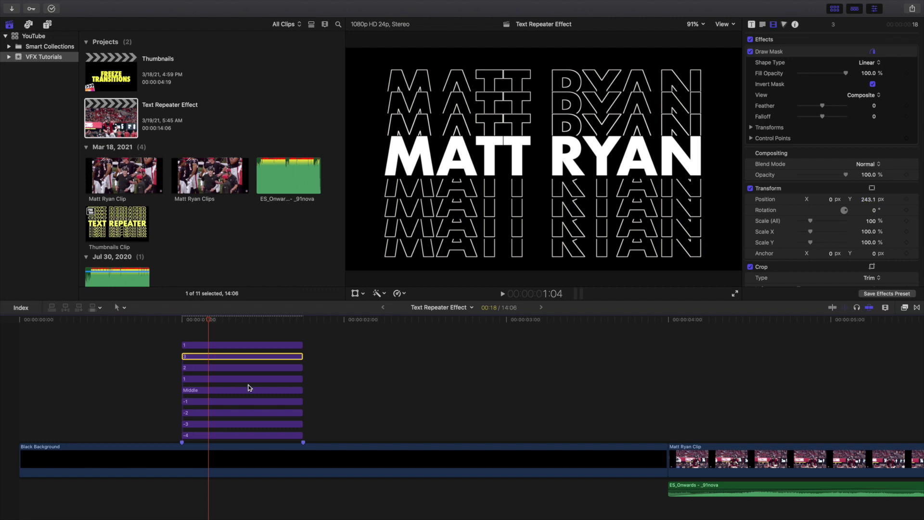
# - Rename the uppermost title copy as 4 and set its Y position to 350.1 px
pyautogui.click(213, 345)
pyautogui.rightClick(213, 347)
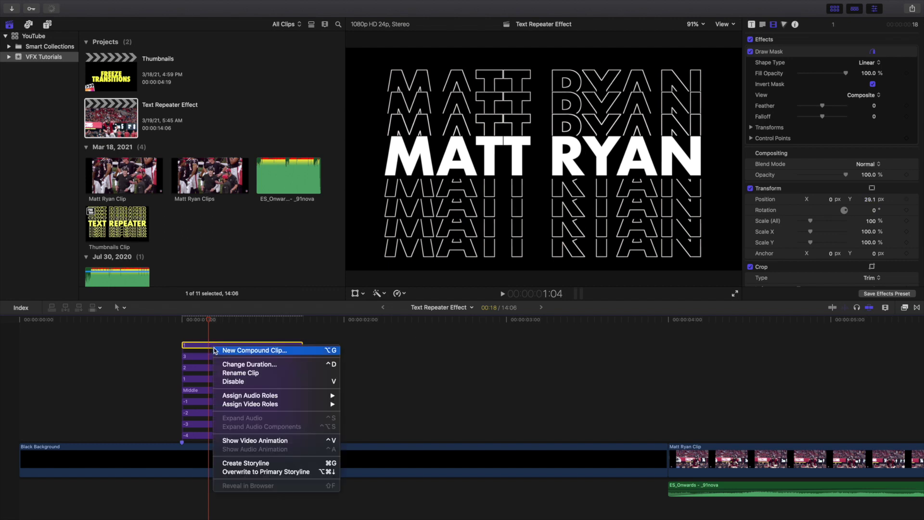
pyautogui.click(230, 374)
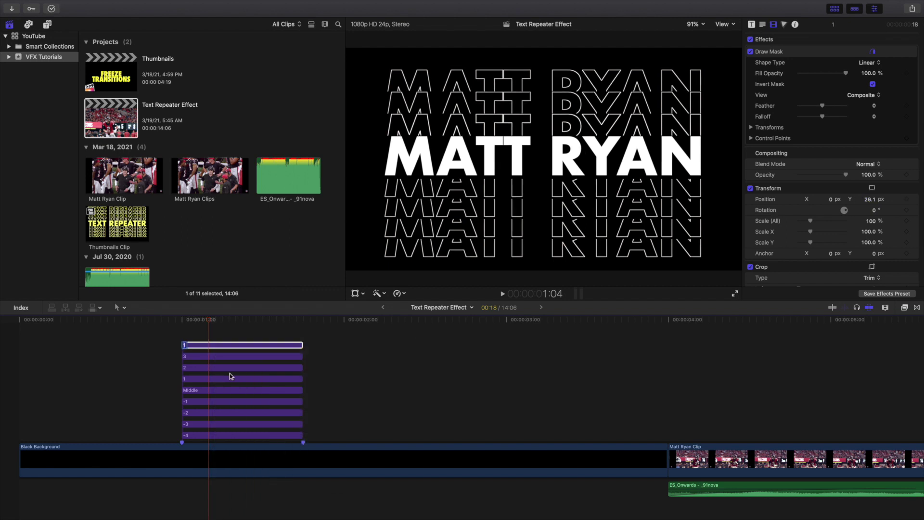
pyautogui.write('4')
pyautogui.press('Return')
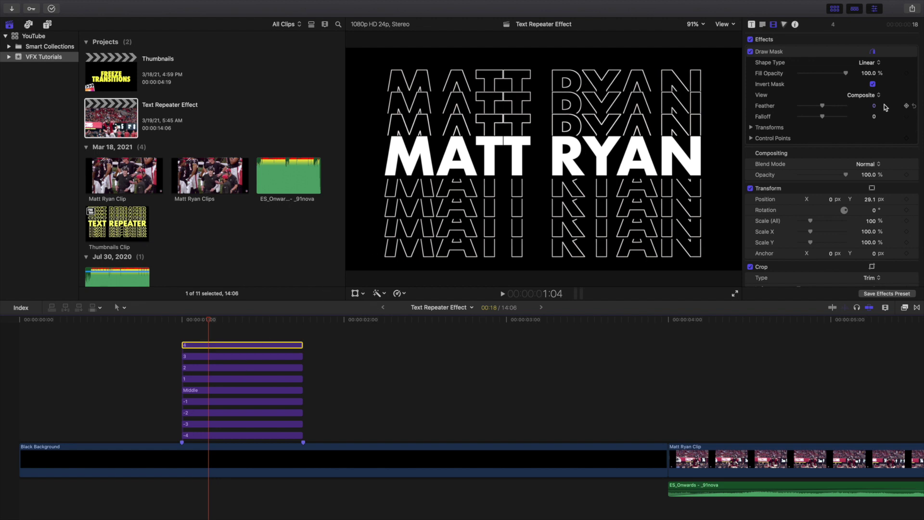
pyautogui.moveTo(868, 200); pyautogui.dragTo(870, 201)
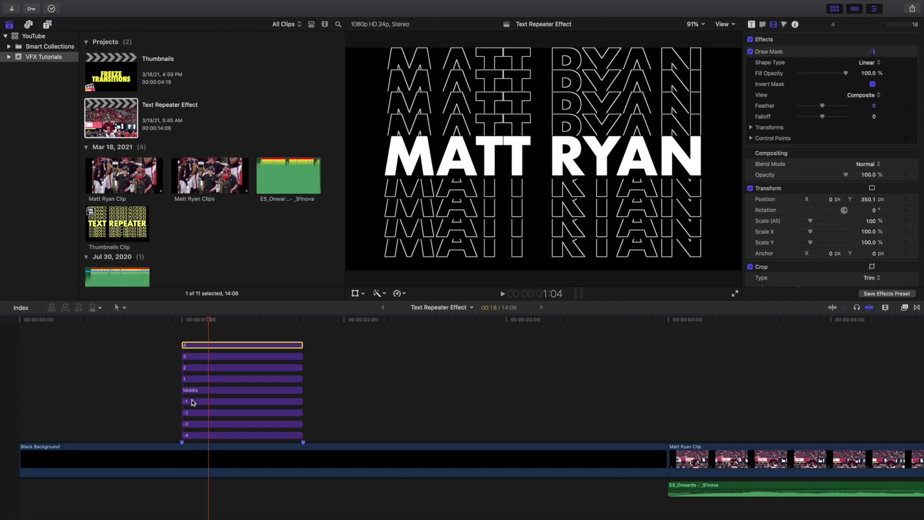
# - Examine frame by frame how the titles appear in the finished yellow repeater example over the football clip, starting at 8:00
pyautogui.hscroll(15, 373, 421)
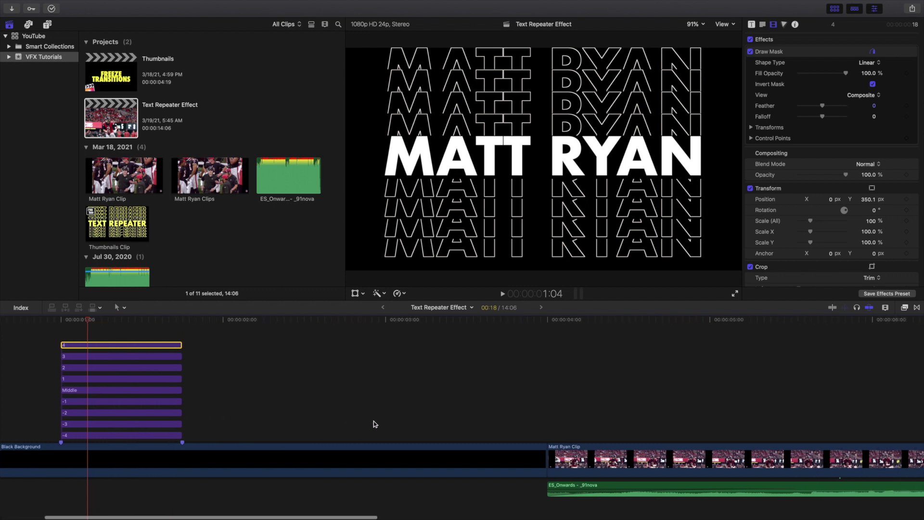
pyautogui.click(555, 334)
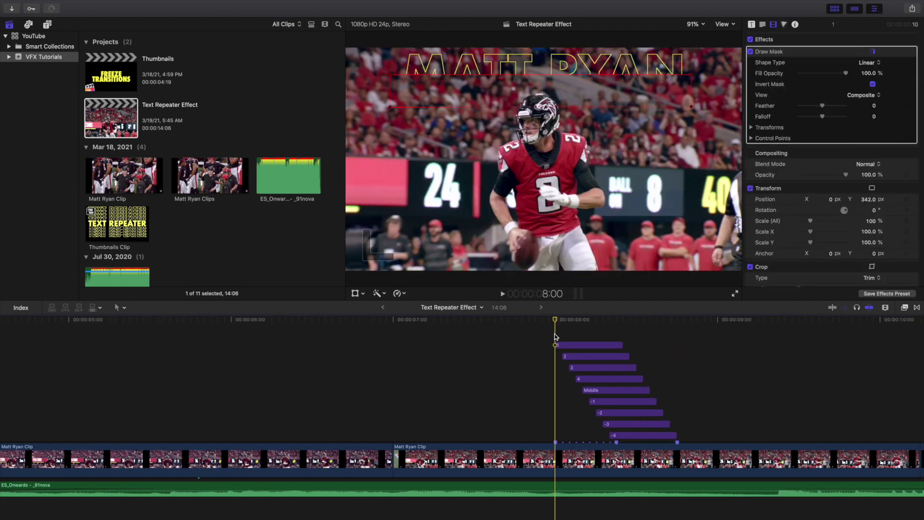
pyautogui.press('Right')
pyautogui.press('Right')
pyautogui.press('Right')
pyautogui.press('Right')
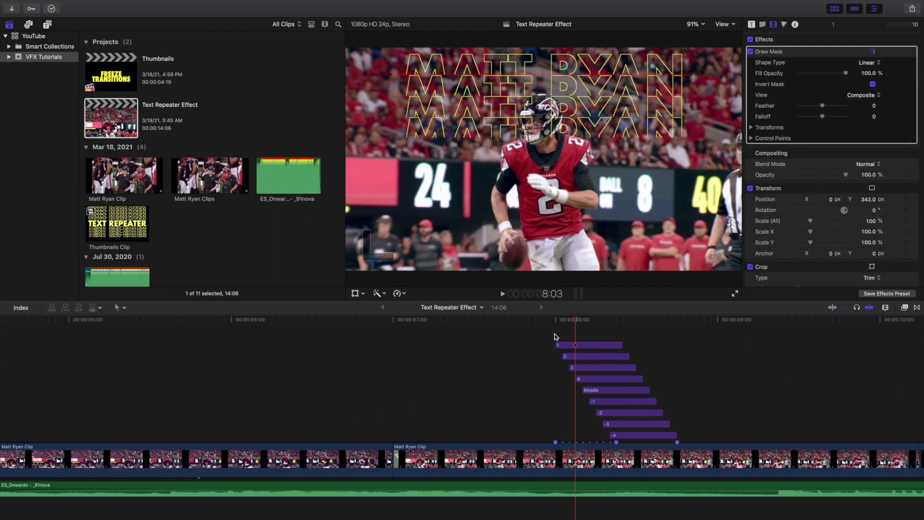
pyautogui.press('Right')
pyautogui.press('Right')
pyautogui.press('Right')
pyautogui.press('Right')
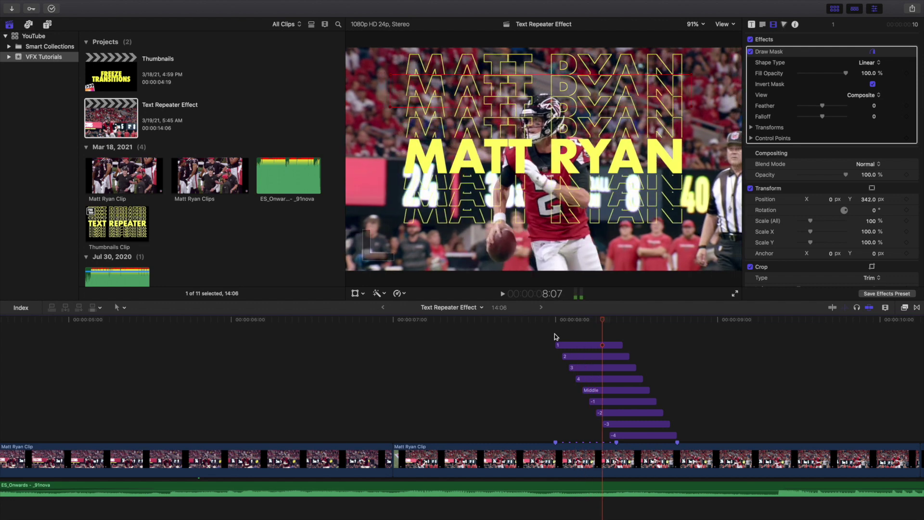
pyautogui.hscroll(-15, 349, 394)
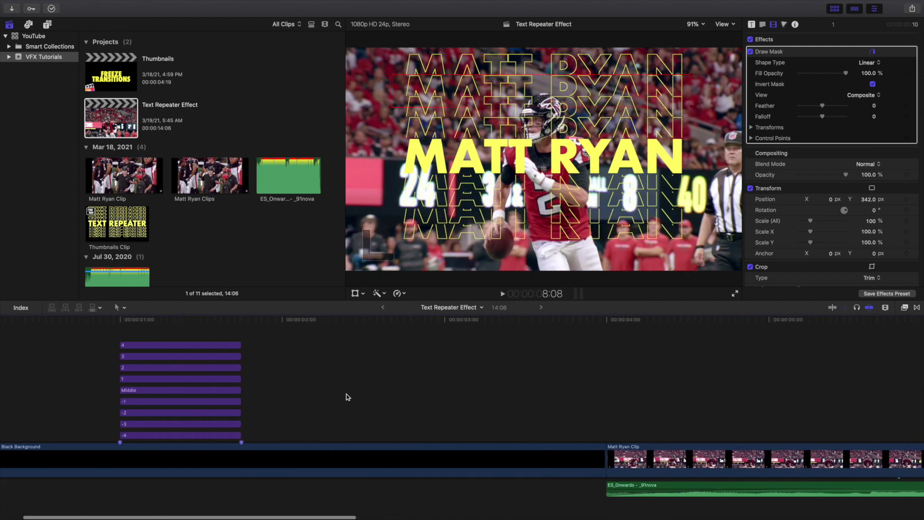
pyautogui.hscroll(15, 535, 372)
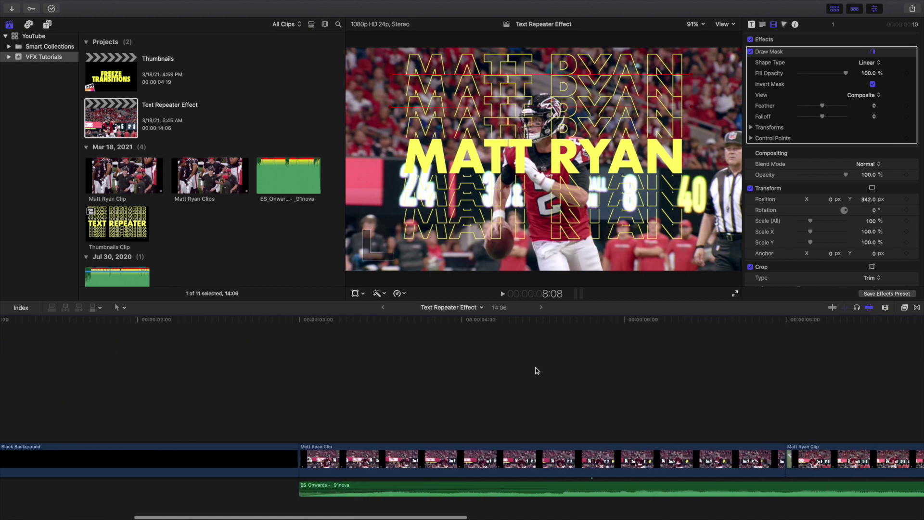
# - Trim the starts of the white titles from 3 down to -4 so each begins one frame after the title above it
pyautogui.hscroll(-15, 534, 372)
pyautogui.hscroll(-5, 499, 376)
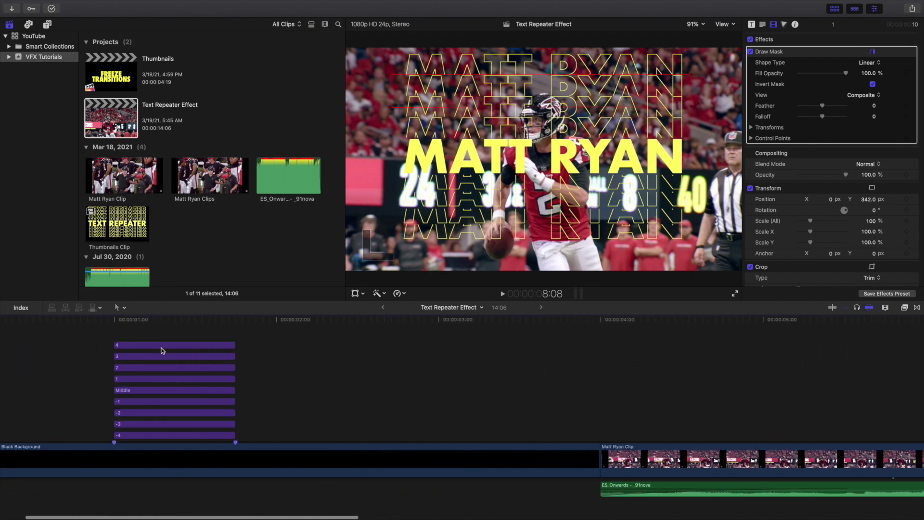
pyautogui.click(114, 334)
pyautogui.press('super+equal')
pyautogui.press('super+equal')
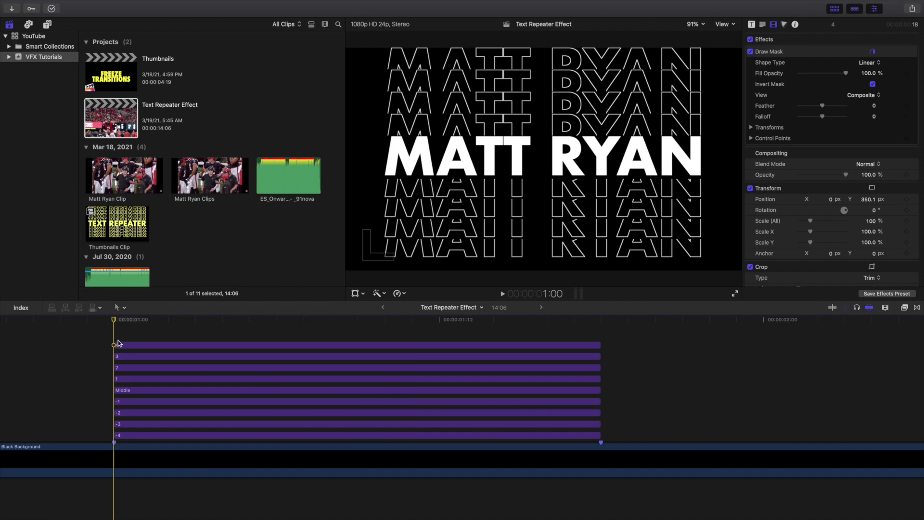
pyautogui.moveTo(115, 356); pyautogui.dragTo(197, 378)
pyautogui.moveTo(117, 390); pyautogui.dragTo(214, 397)
pyautogui.click(122, 403)
pyautogui.moveTo(116, 402); pyautogui.dragTo(251, 408)
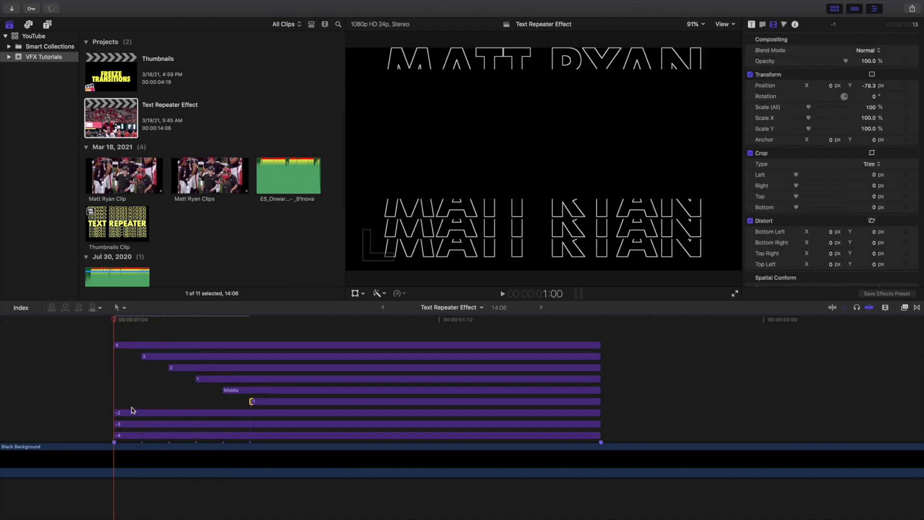
pyautogui.moveTo(119, 415); pyautogui.dragTo(278, 417)
pyautogui.moveTo(116, 427); pyautogui.dragTo(305, 435)
pyautogui.moveTo(118, 436); pyautogui.dragTo(322, 451)
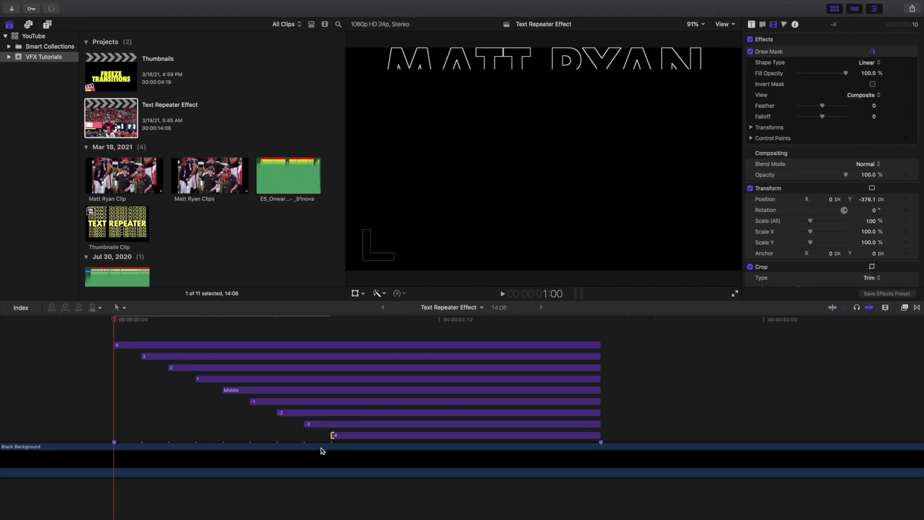
# - Play back the staggered title build-up from just before the first title to check the reveal
pyautogui.press('super+minus')
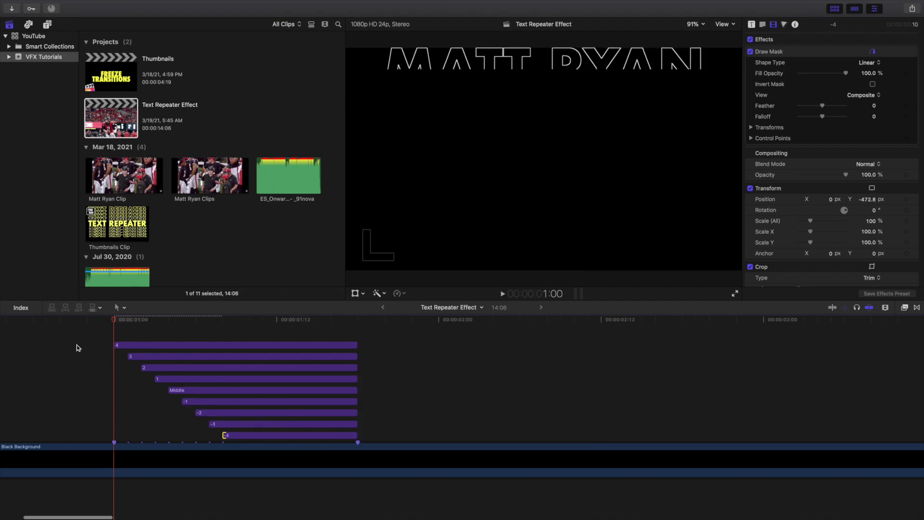
pyautogui.hscroll(-2, 78, 345)
pyautogui.press('super+4')
pyautogui.click(71, 343)
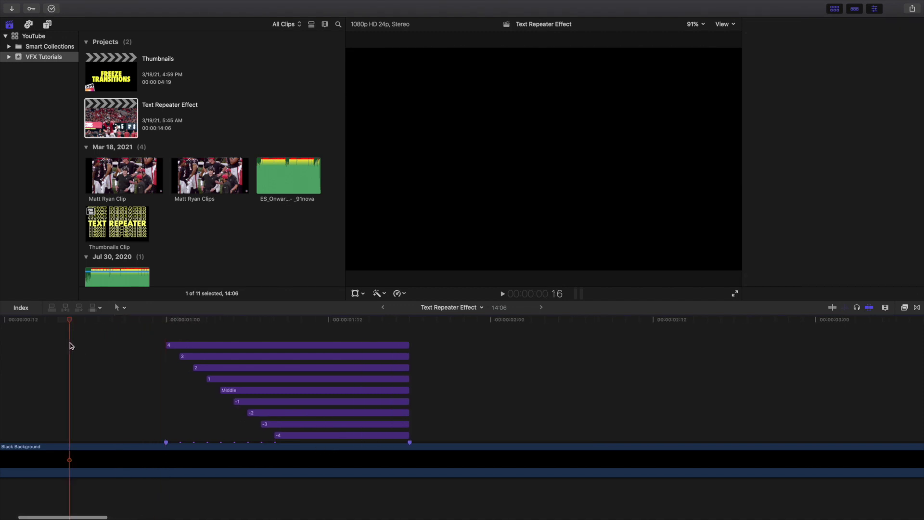
pyautogui.press('super+4')
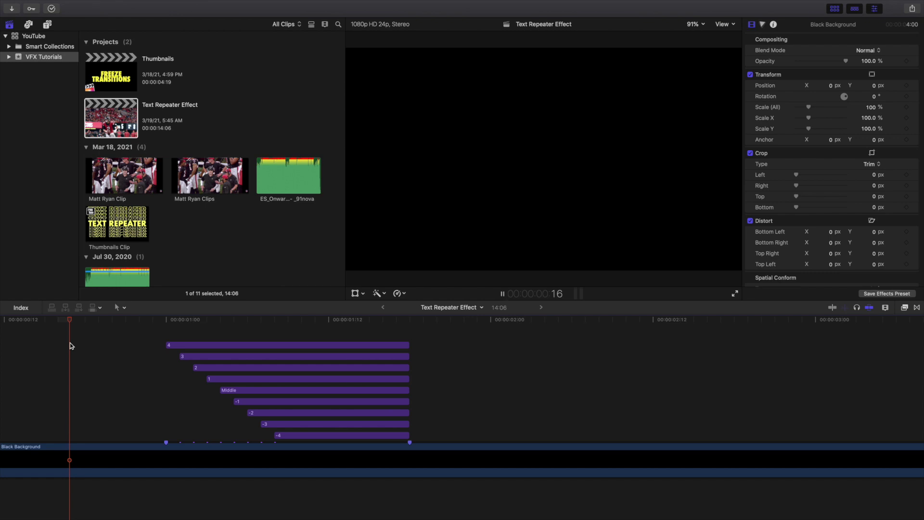
pyautogui.press('space')
pyautogui.click(70, 343)
pyautogui.press('space')
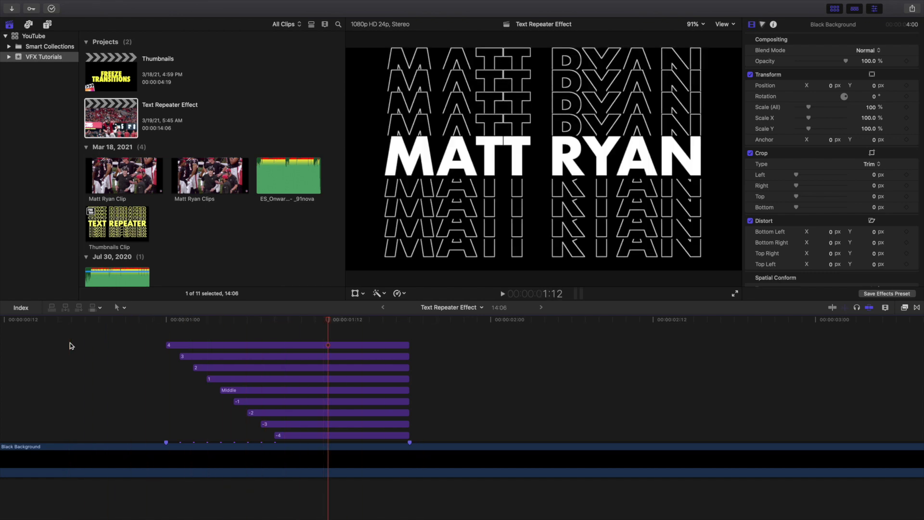
# - Trim the ends of the white titles from -3 up to 4 so each ends one frame before the title below it
pyautogui.press('c')
pyautogui.press('cmd+equal')
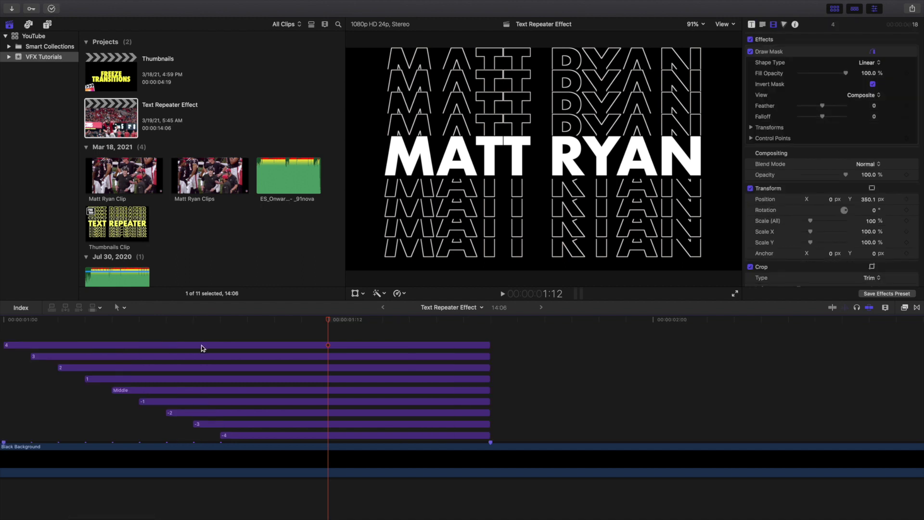
pyautogui.hscroll(5, 207, 356)
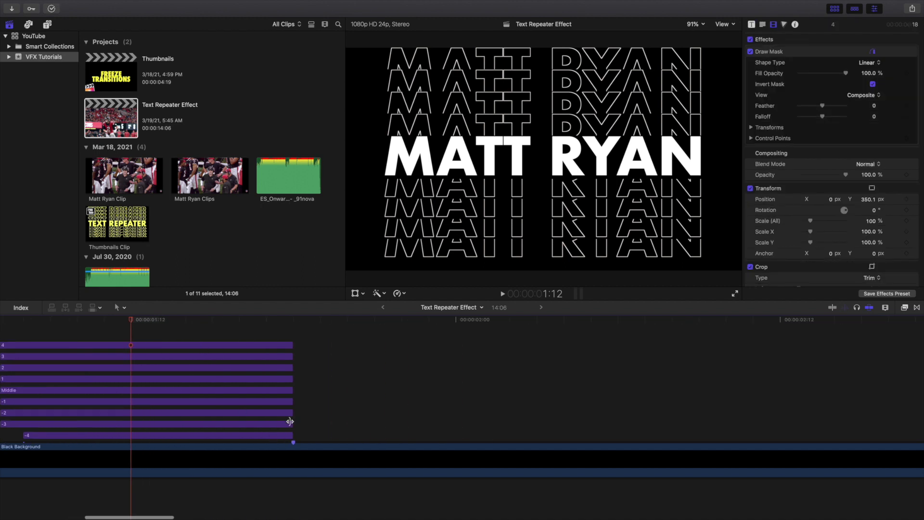
pyautogui.click(343, 346)
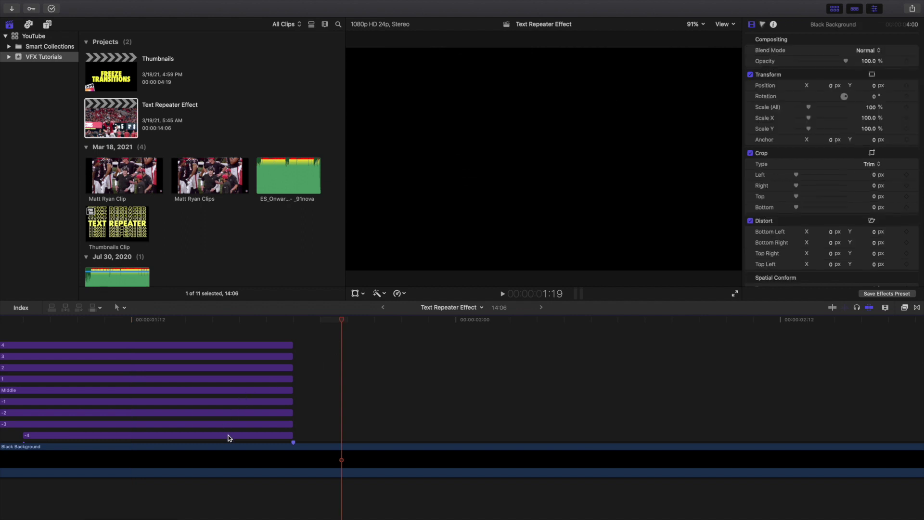
pyautogui.moveTo(292, 424)
pyautogui.mouseDown()
pyautogui.moveTo(265, 426)
pyautogui.moveTo(289, 413)
pyautogui.moveTo(235, 414)
pyautogui.mouseUp()
pyautogui.moveTo(291, 402); pyautogui.dragTo(210, 403)
pyautogui.moveTo(293, 392); pyautogui.dragTo(186, 392)
pyautogui.moveTo(291, 379); pyautogui.dragTo(157, 379)
pyautogui.moveTo(291, 368); pyautogui.dragTo(129, 368)
pyautogui.moveTo(291, 356); pyautogui.dragTo(105, 357)
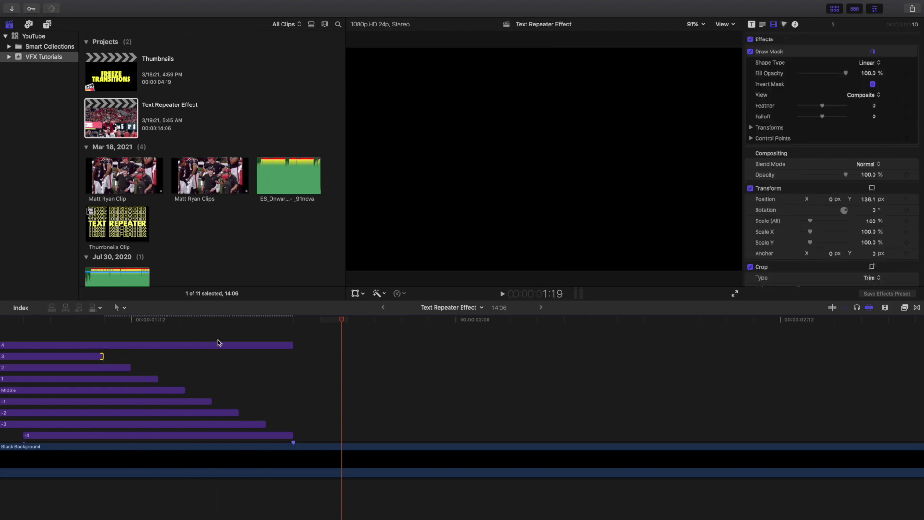
pyautogui.moveTo(291, 345); pyautogui.dragTo(68, 344)
pyautogui.hscroll(-5, 137, 352)
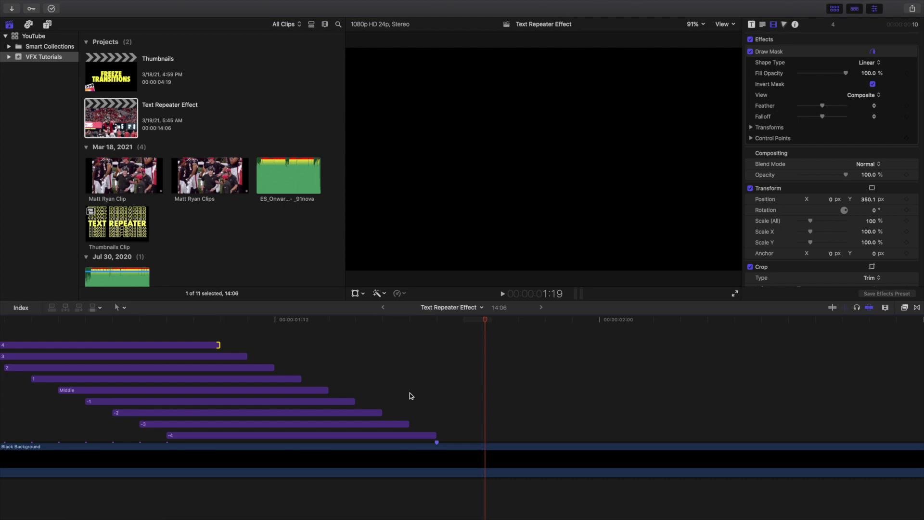
# - Play back the white title animation repeatedly from the start of the project to check the row-by-row appearance and disappearance
pyautogui.press('super+minus')
pyautogui.press('super+minus')
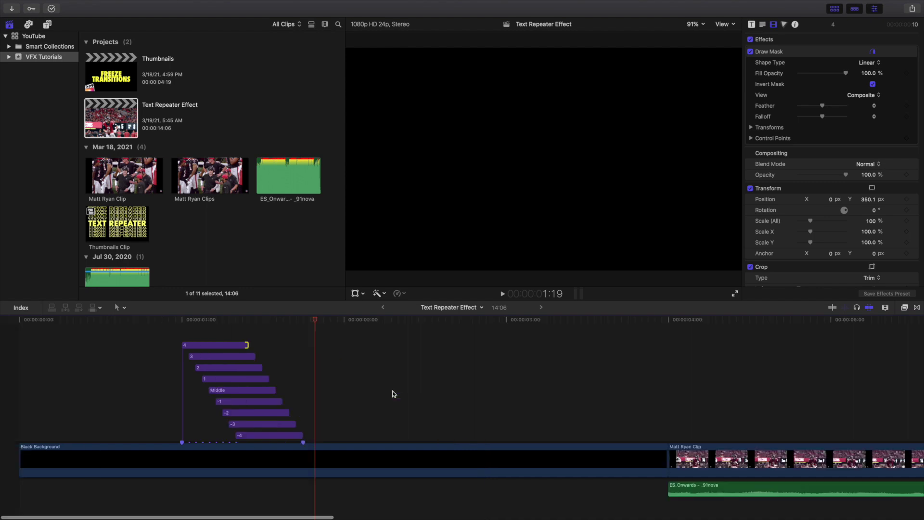
pyautogui.click(13, 344)
pyautogui.press('Home')
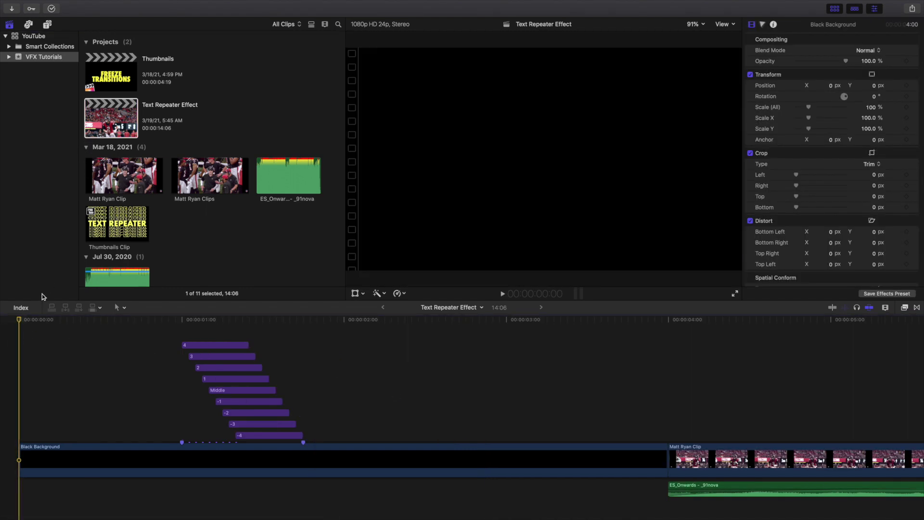
pyautogui.press('space')
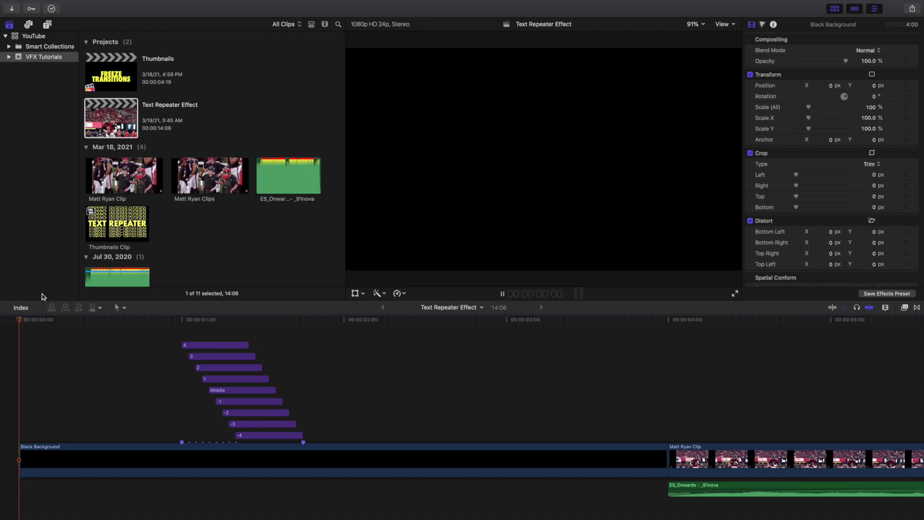
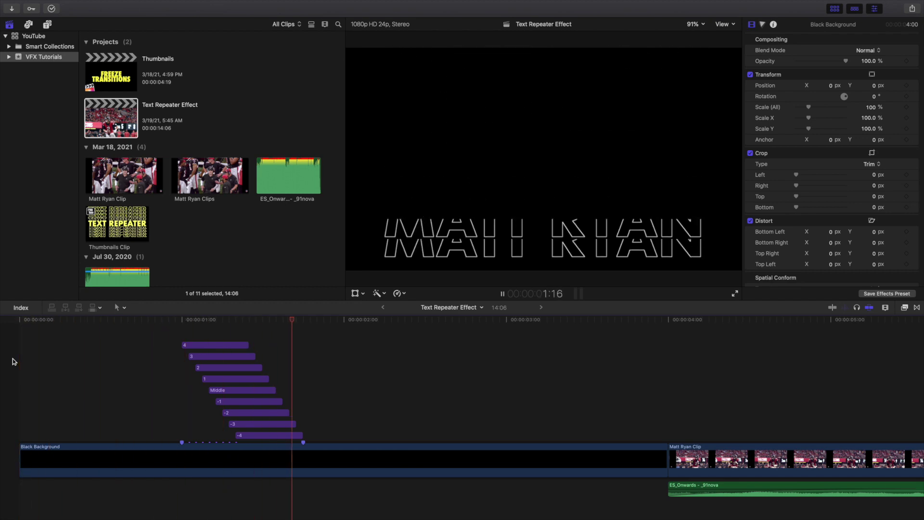
pyautogui.press('space')
pyautogui.press('Home')
pyautogui.press('space')
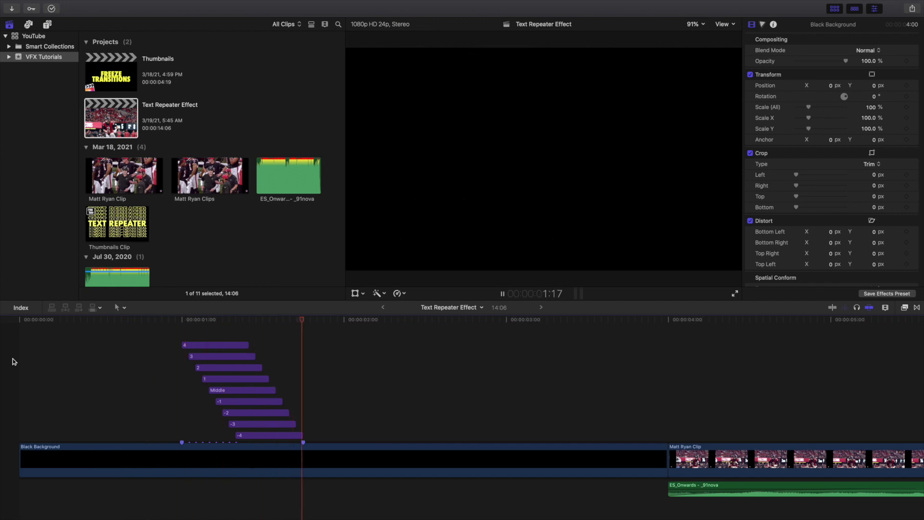
pyautogui.press('space')
pyautogui.press('Home')
pyautogui.press('space')
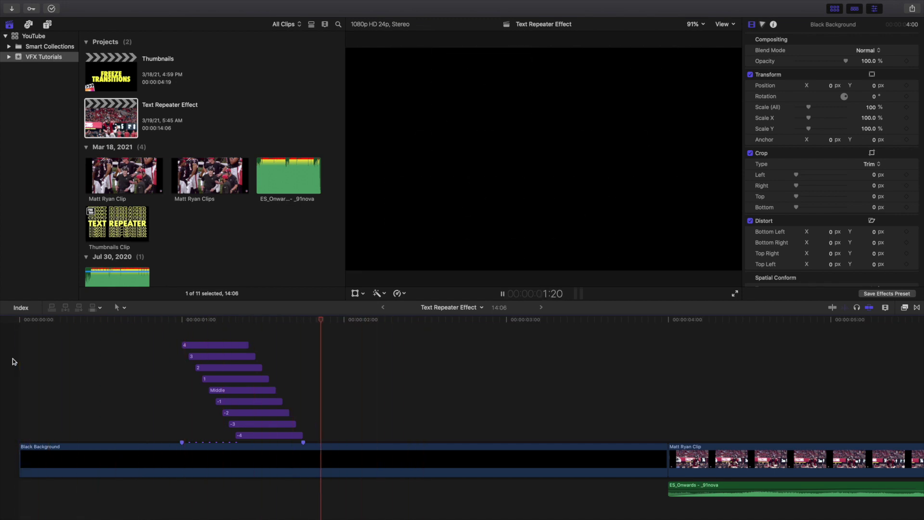
pyautogui.press('space')
# - Inspect the Draw Mask and Transform settings of titles -1 and 4 in the yellow repeater example over the football clip
pyautogui.hscroll(10, 620, 391)
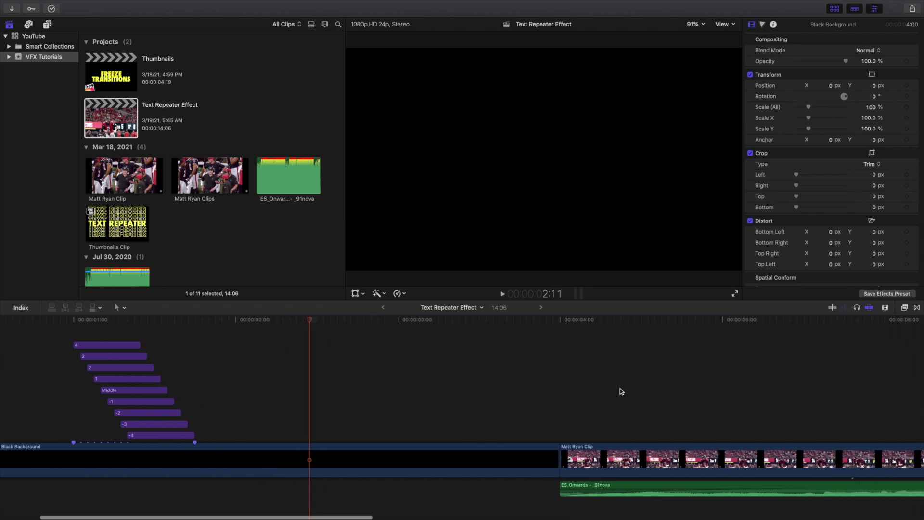
pyautogui.click(550, 332)
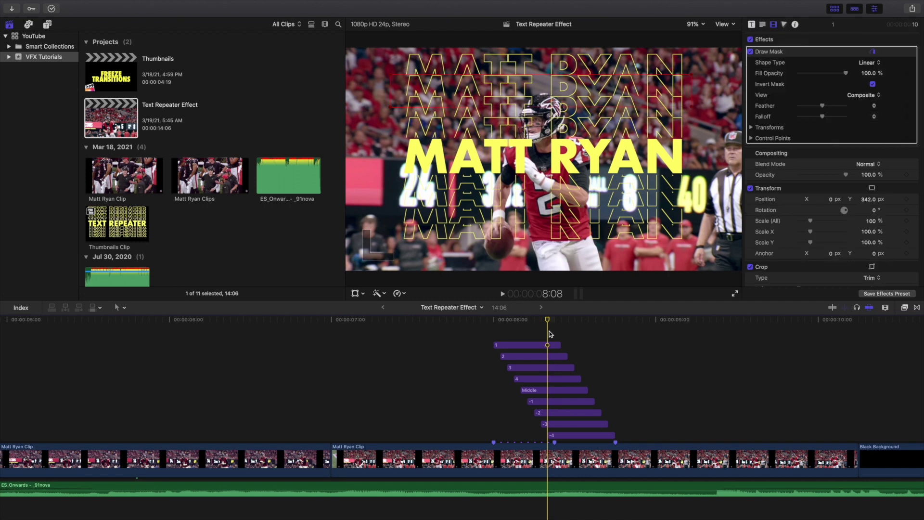
pyautogui.press('super+equal')
pyautogui.press('Right')
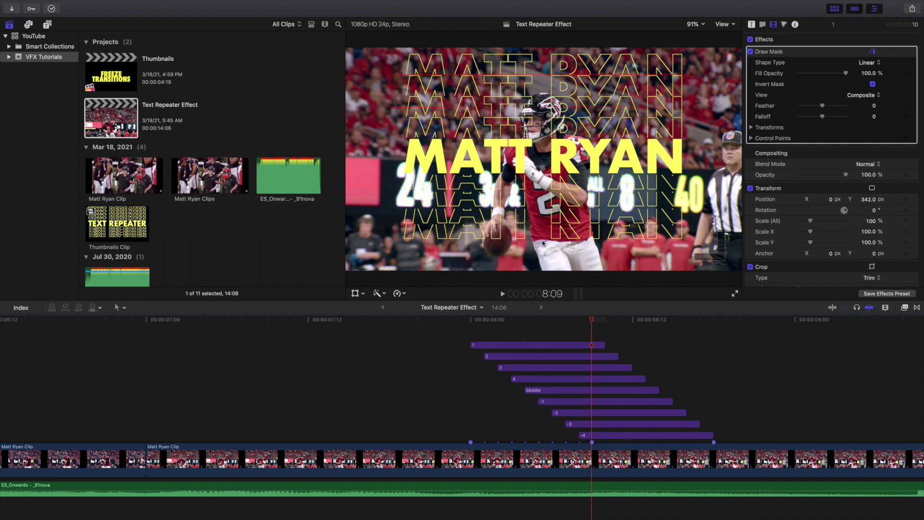
pyautogui.click(576, 401)
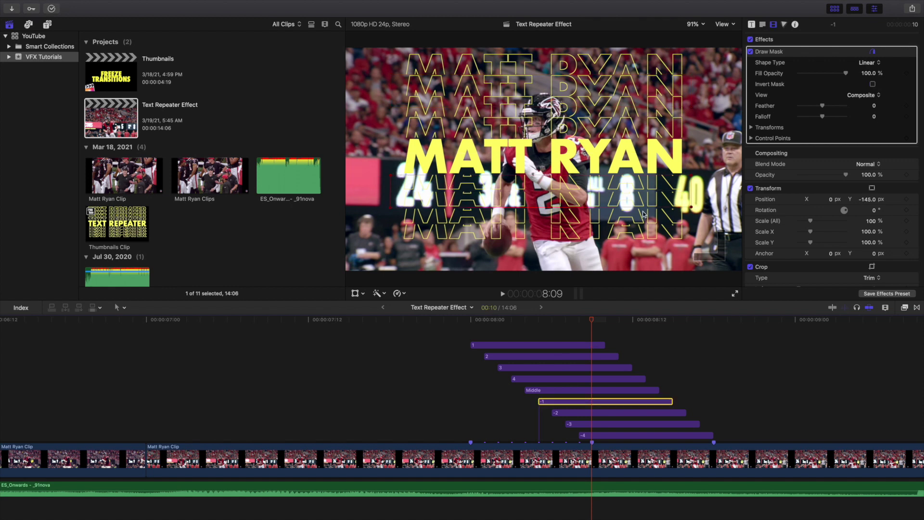
pyautogui.click(560, 380)
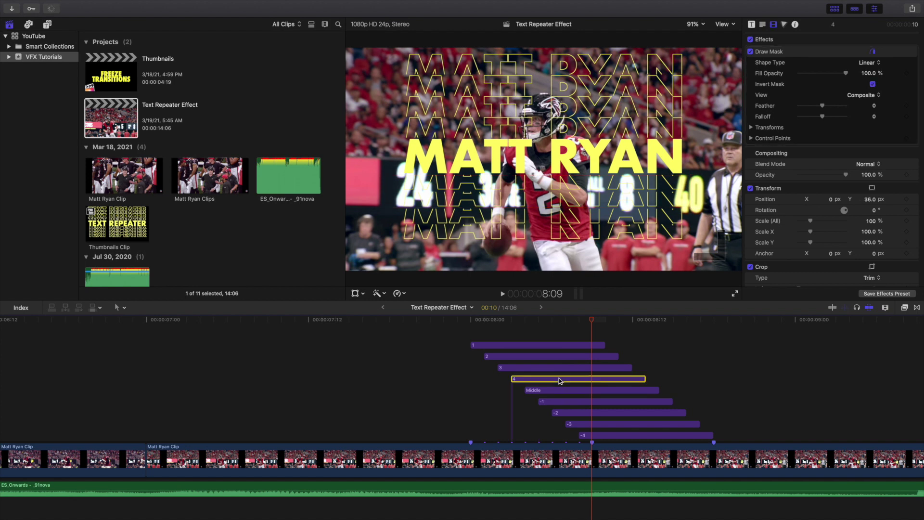
pyautogui.click(792, 59)
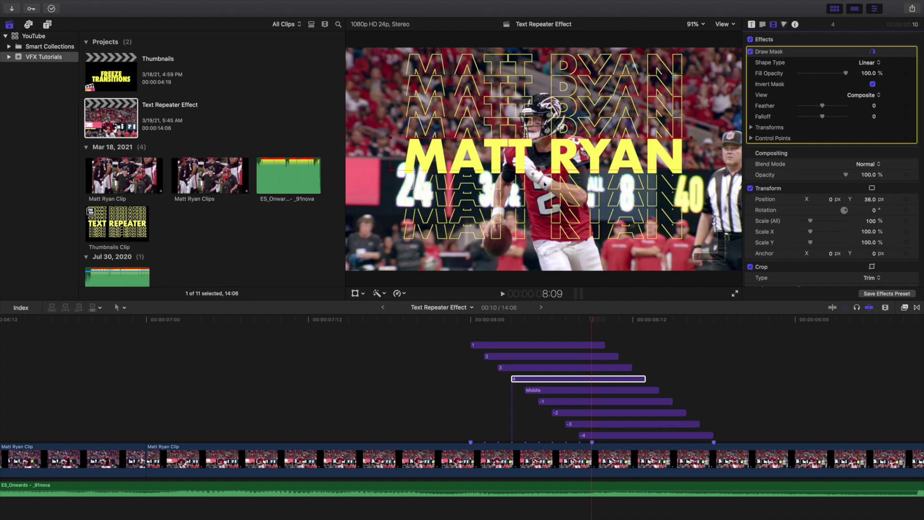
pyautogui.click(780, 188)
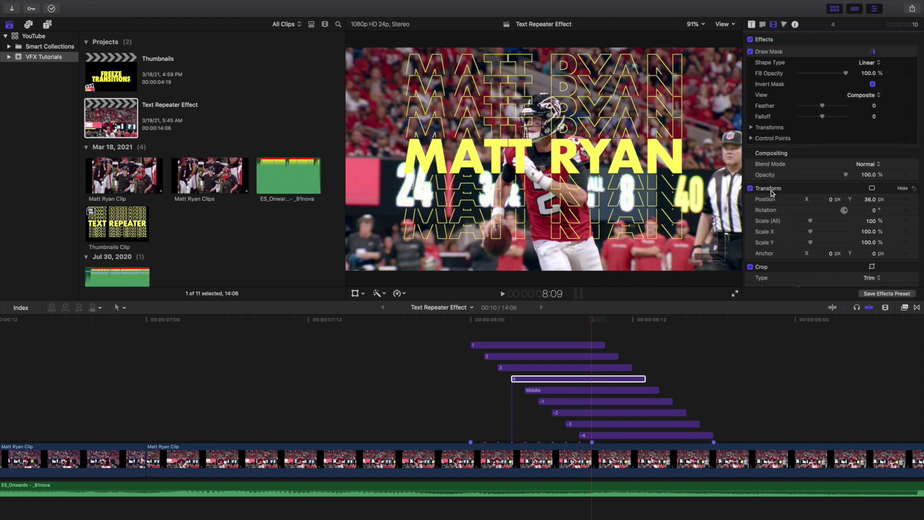
# - Examine frame by frame how the yellow titles appear and disappear in the football clip example, from 8:00 to 8:18
pyautogui.click(471, 332)
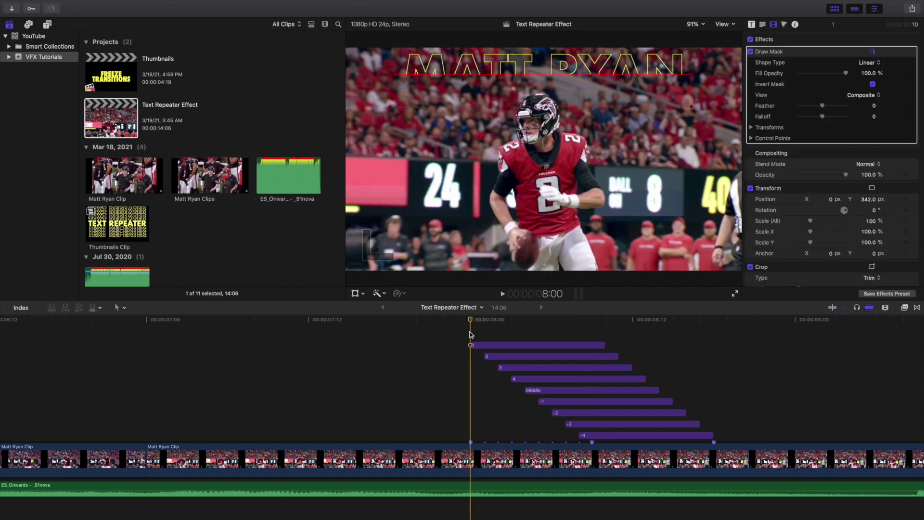
pyautogui.press('Left')
pyautogui.press('Right')
pyautogui.press('Left')
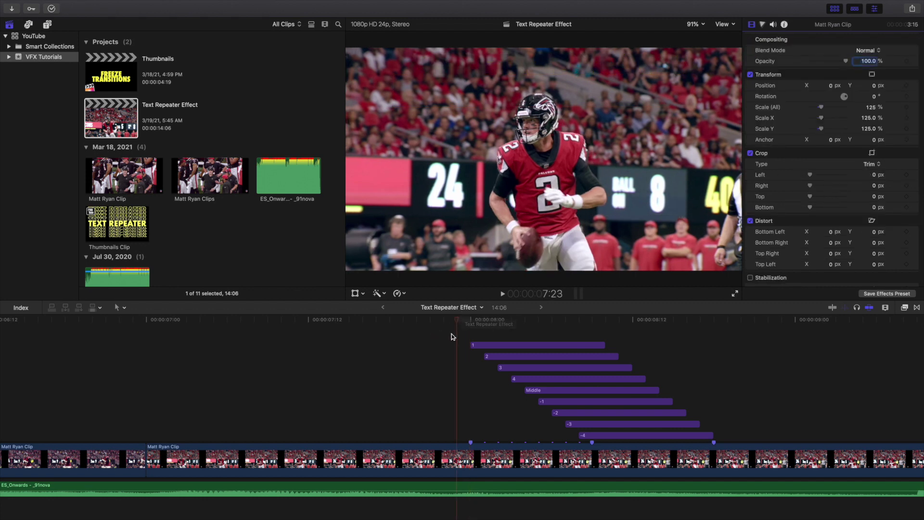
pyautogui.press('Right')
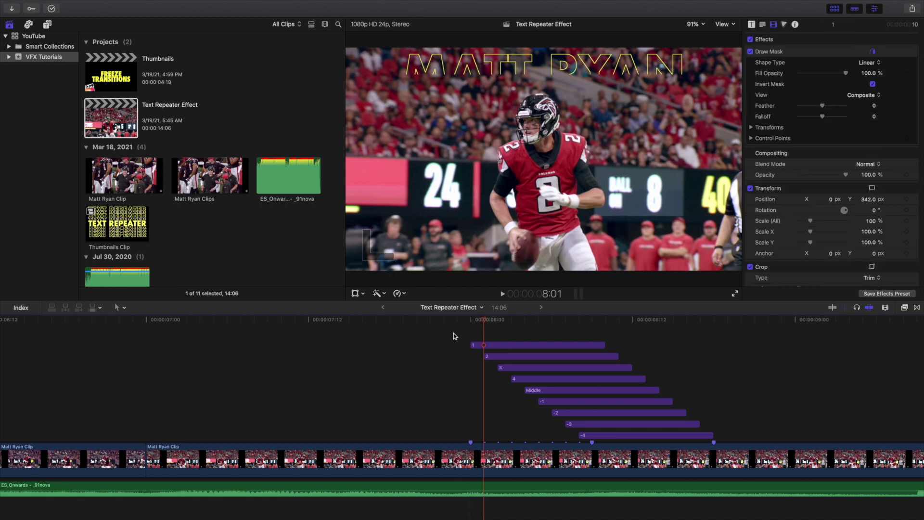
pyautogui.press('Right')
pyautogui.press('Right')
pyautogui.press('Right')
pyautogui.press('Right')
pyautogui.press('Right')
pyautogui.press('Right')
pyautogui.press('Right')
pyautogui.press('Right')
pyautogui.press('Right')
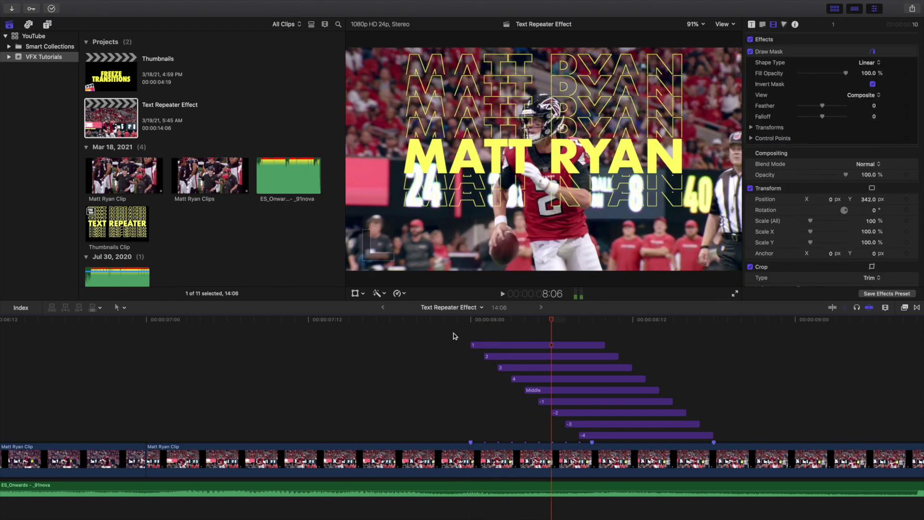
pyautogui.press('Right')
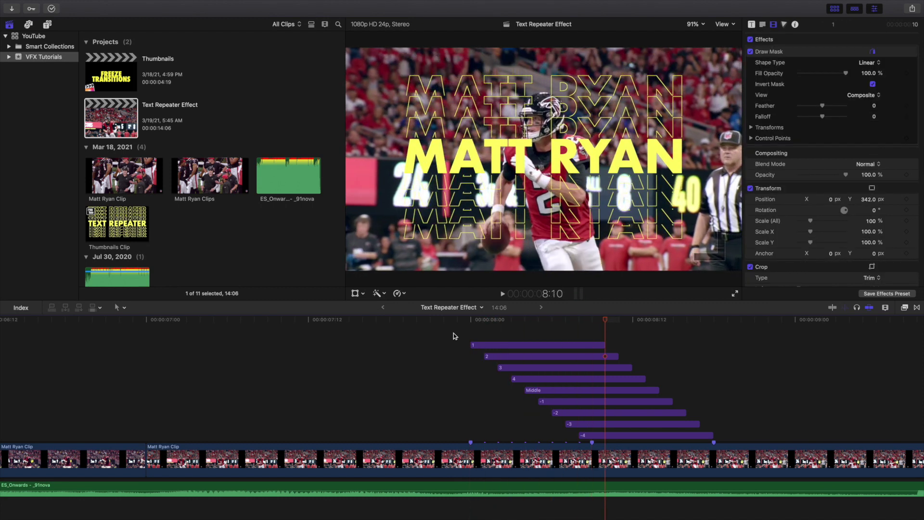
pyautogui.press('Right')
pyautogui.press('Right')
pyautogui.press('Right')
pyautogui.press('Right')
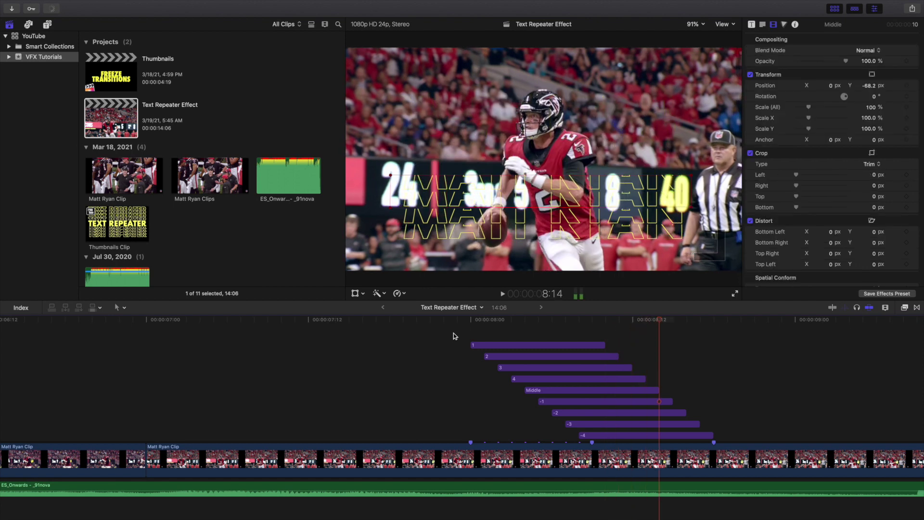
pyautogui.press('Right')
pyautogui.press('Right')
pyautogui.press('Right')
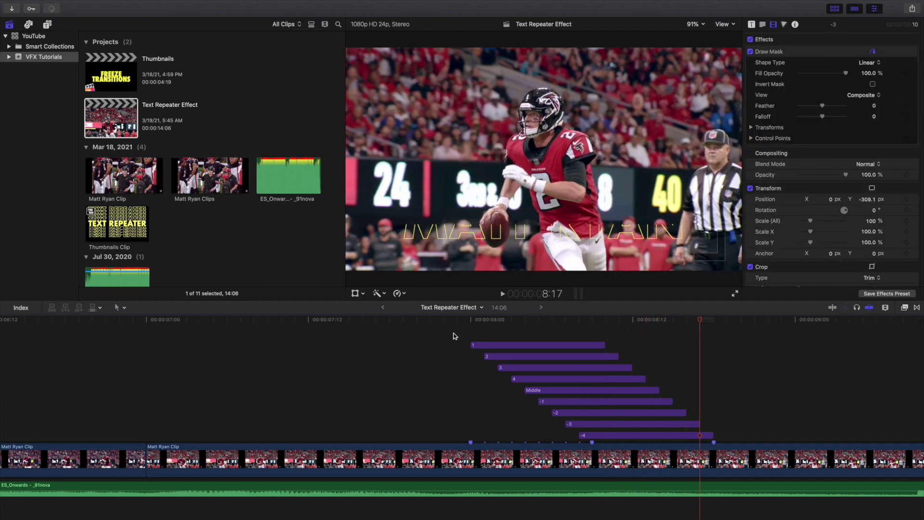
pyautogui.press('Right')
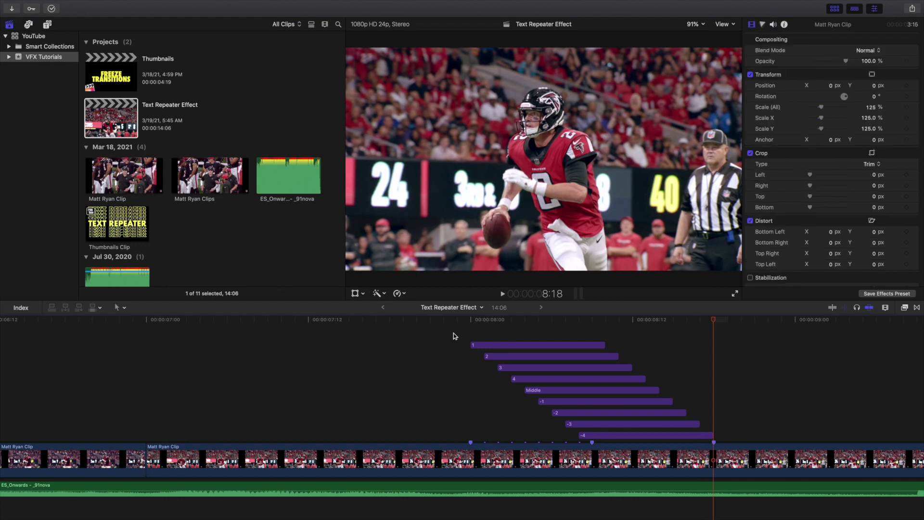
# - Play the whole project from the beginning to compare the white and yellow text repeater effects
pyautogui.press('super+minus')
pyautogui.press('super+minus')
pyautogui.press('super+minus')
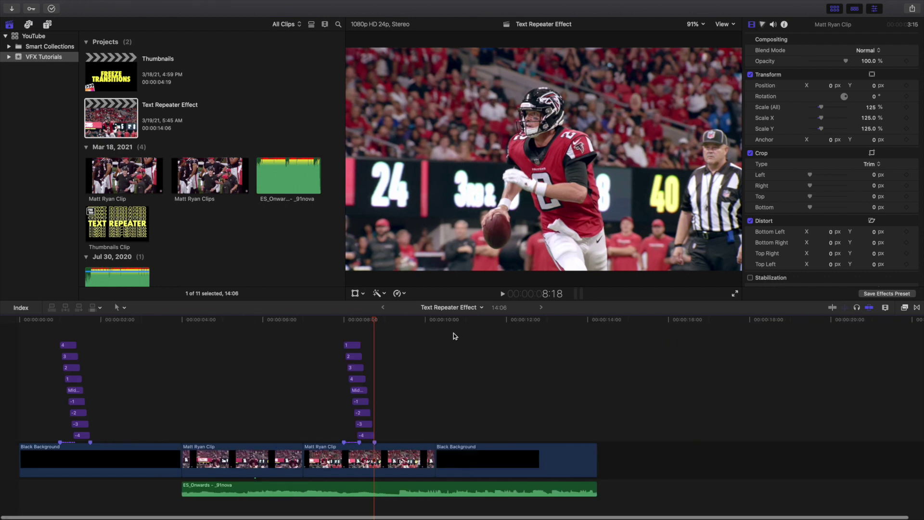
pyautogui.press('Home')
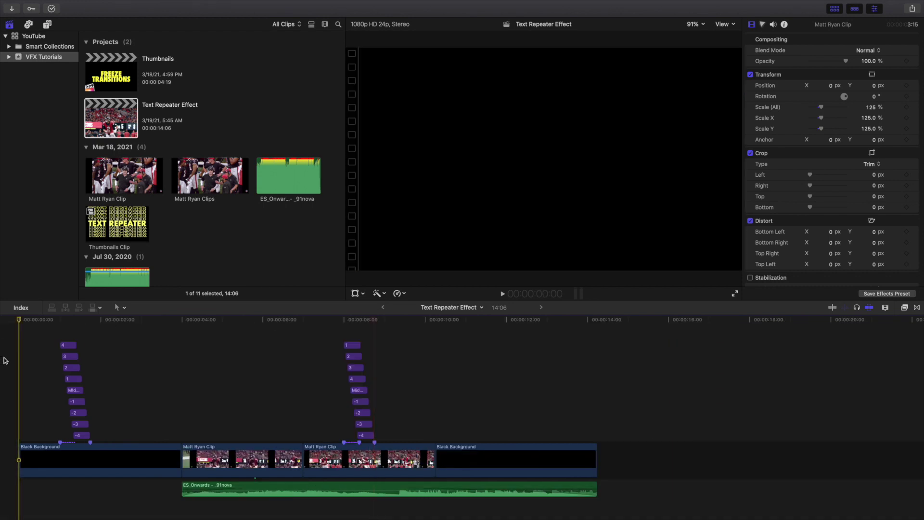
pyautogui.press('space')
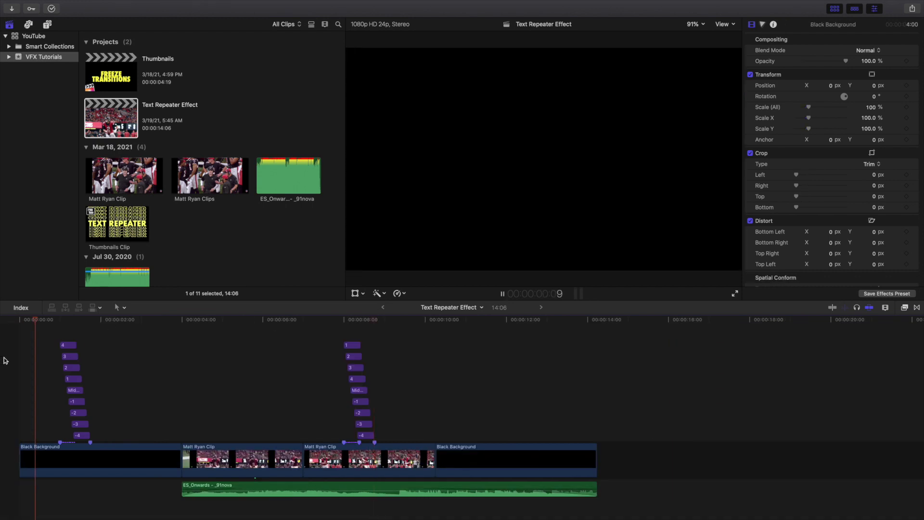
pyautogui.press('Home')
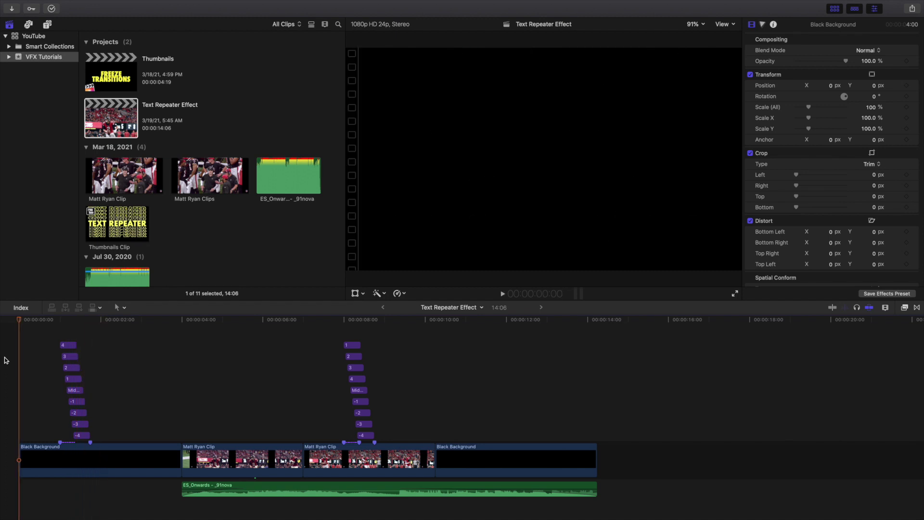
pyautogui.press('space')
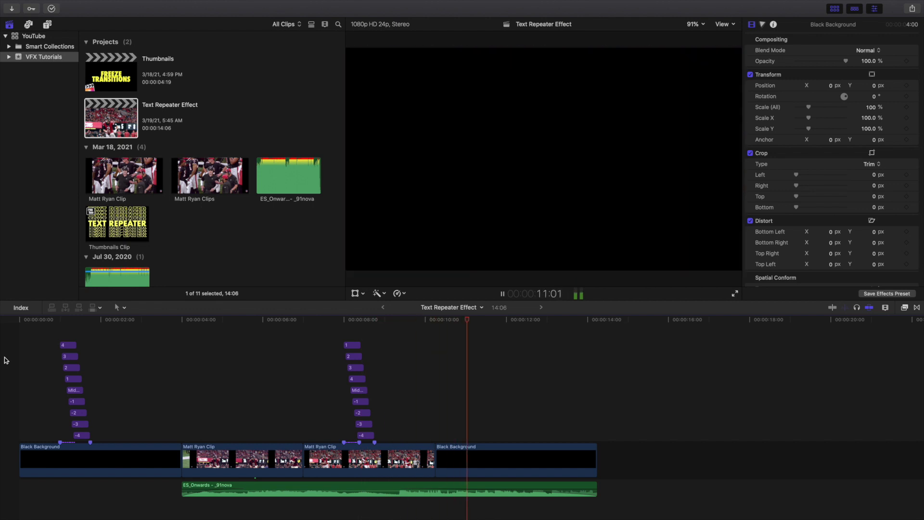
pyautogui.press('space')
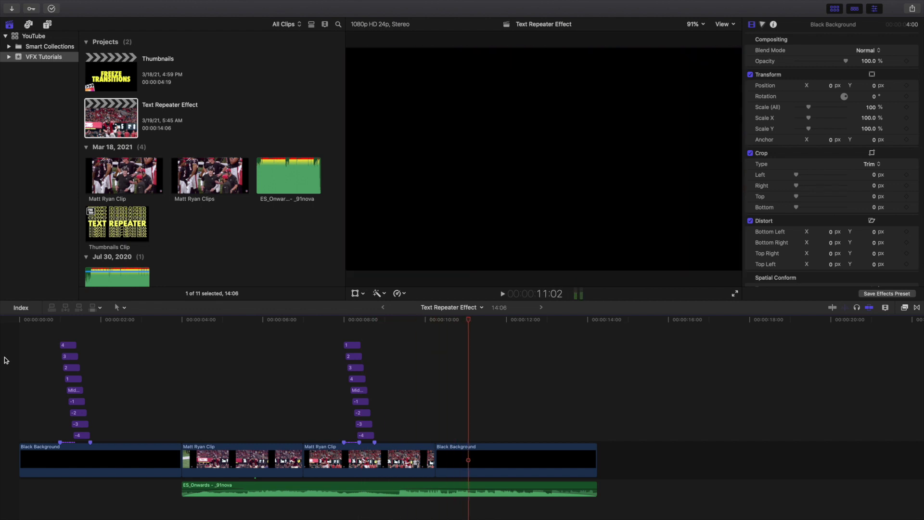
# - Show the horizon overlay in the viewer over the yellow example at 8:08 for checking the titles' alignment
pyautogui.click(355, 336)
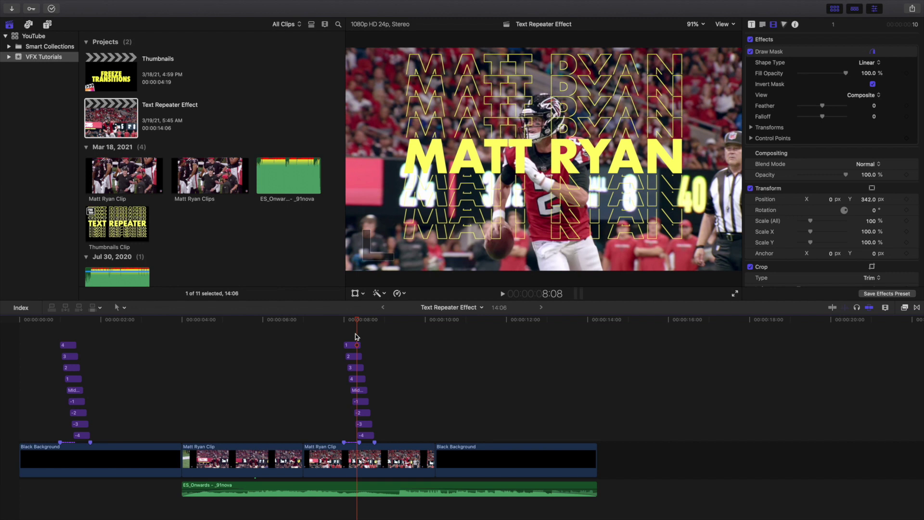
pyautogui.click(727, 25)
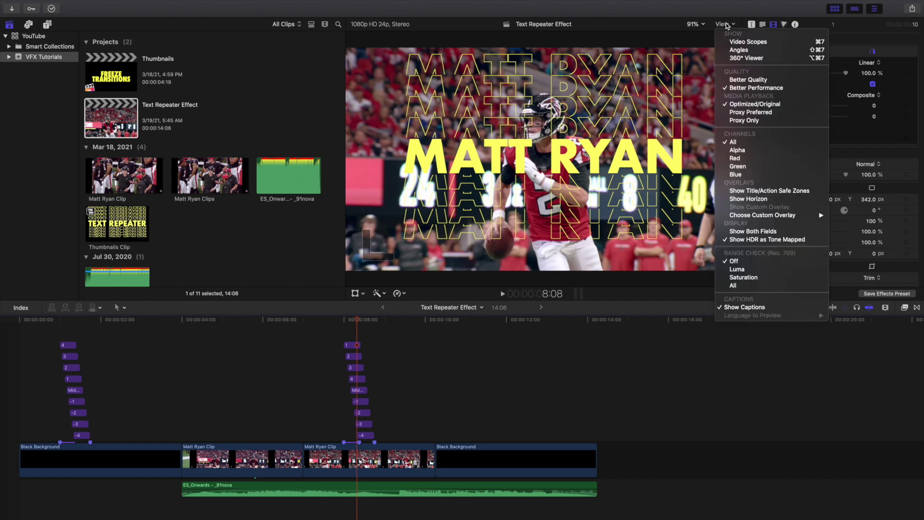
pyautogui.click(742, 198)
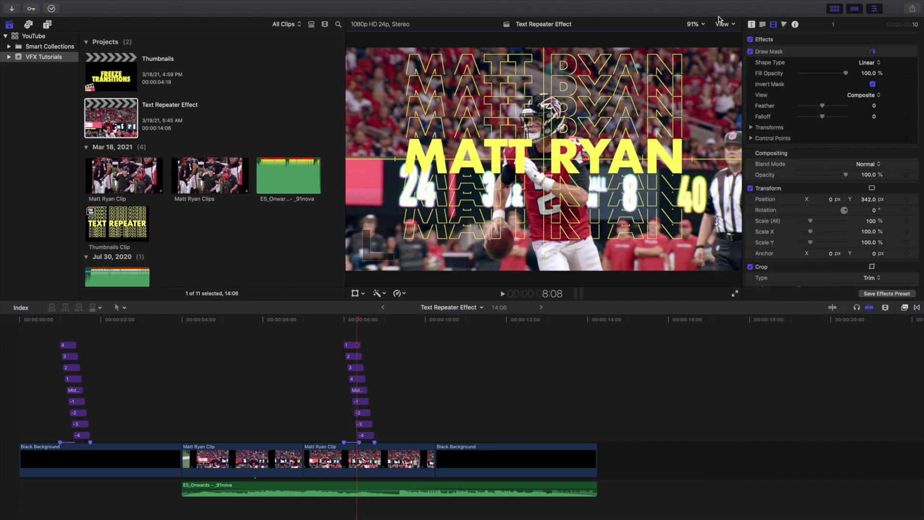